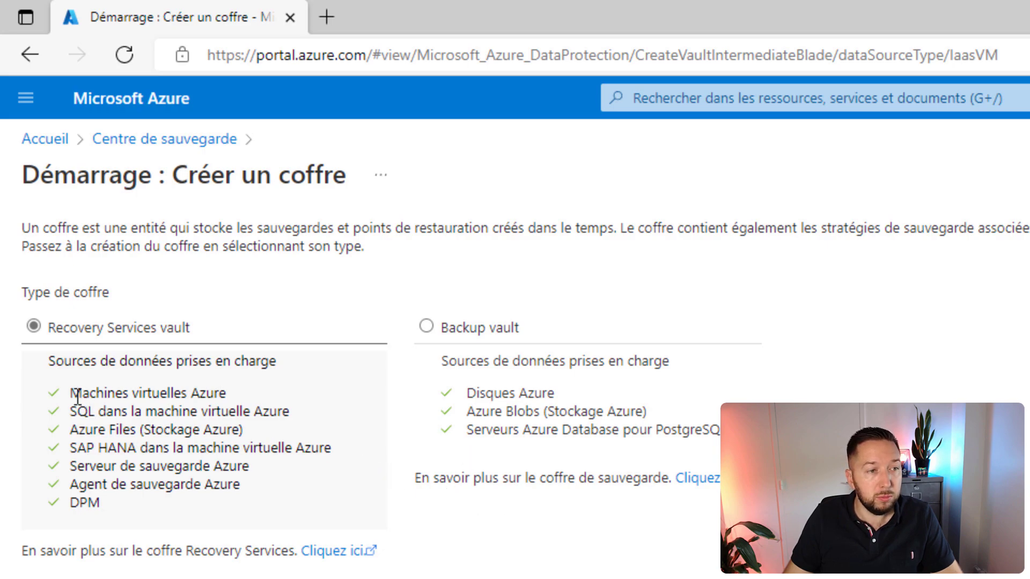
Proceed with the Recovery Services vault type and choose IT-Connect_Backup as the new vault's resource group.
drag(71, 393, 243, 394)
click(205, 371)
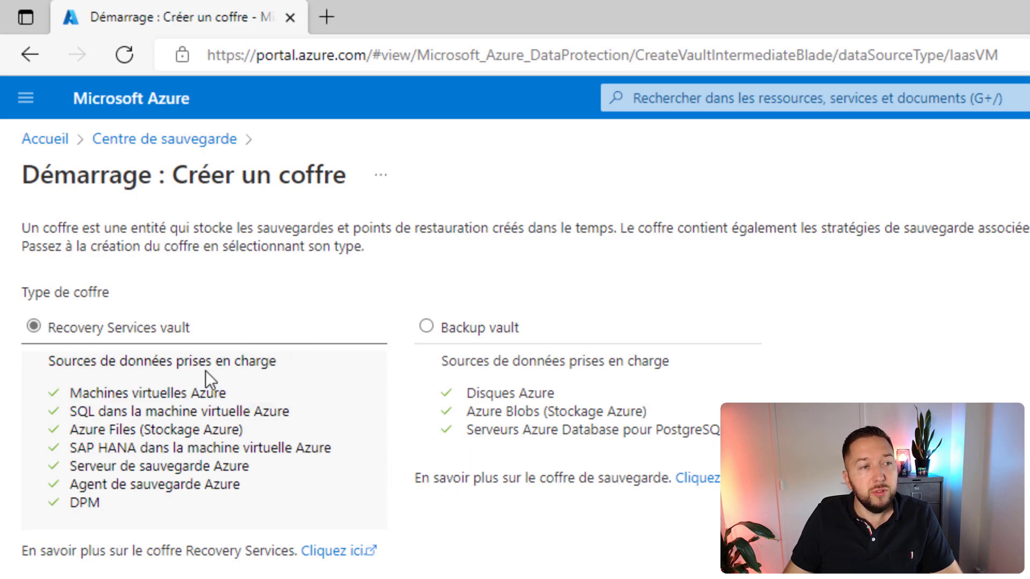
drag(53, 329, 121, 333)
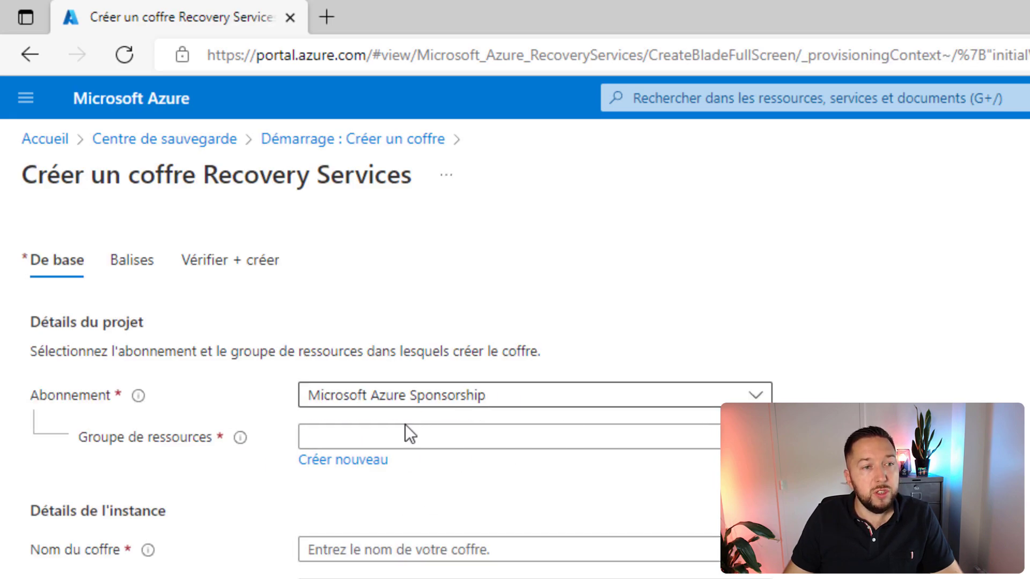
click(395, 441)
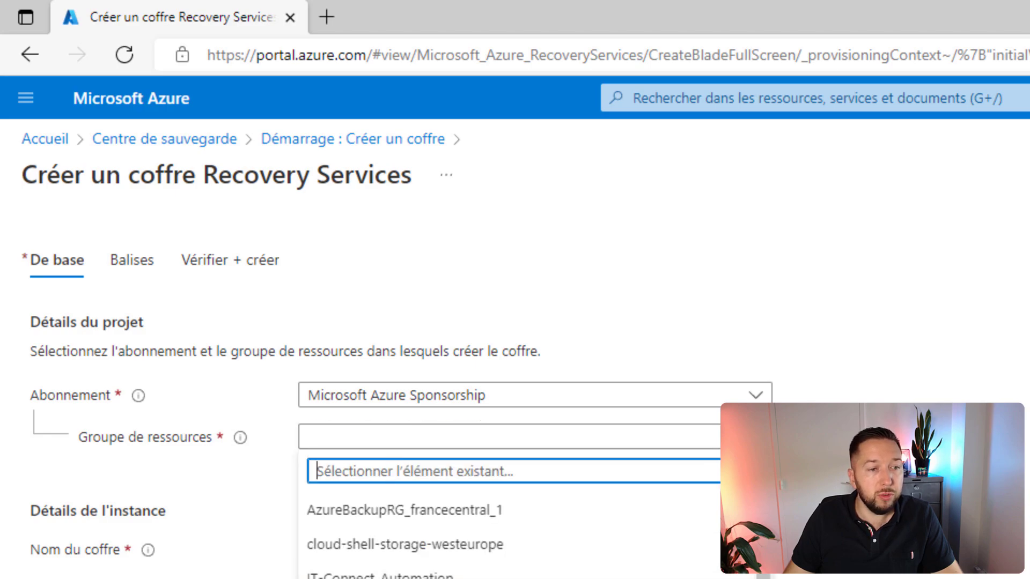
click(458, 578)
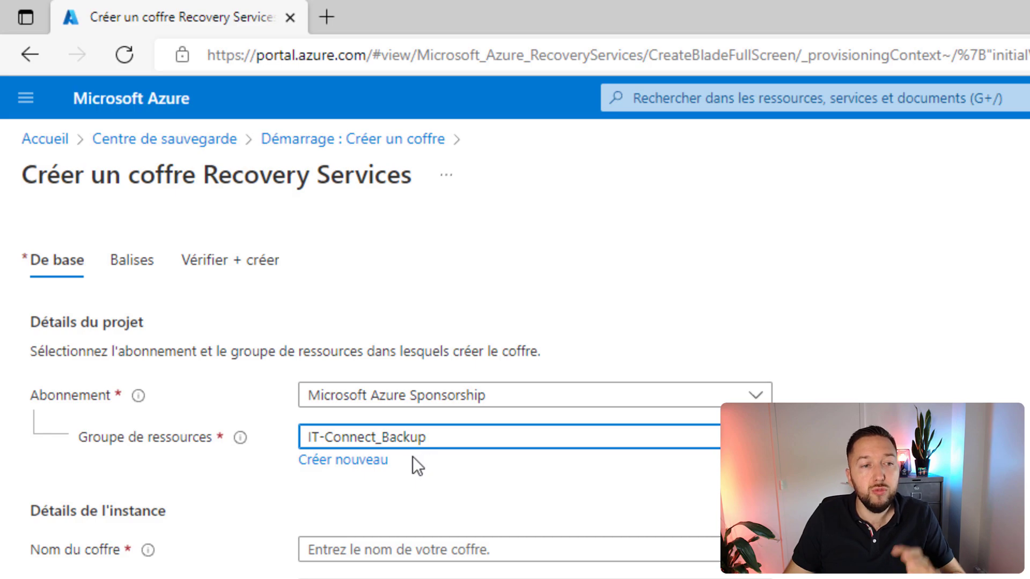
Name the vault IT-Connect-BackupVault-VM-DEMO, then validate the configuration and create it.
click(427, 550)
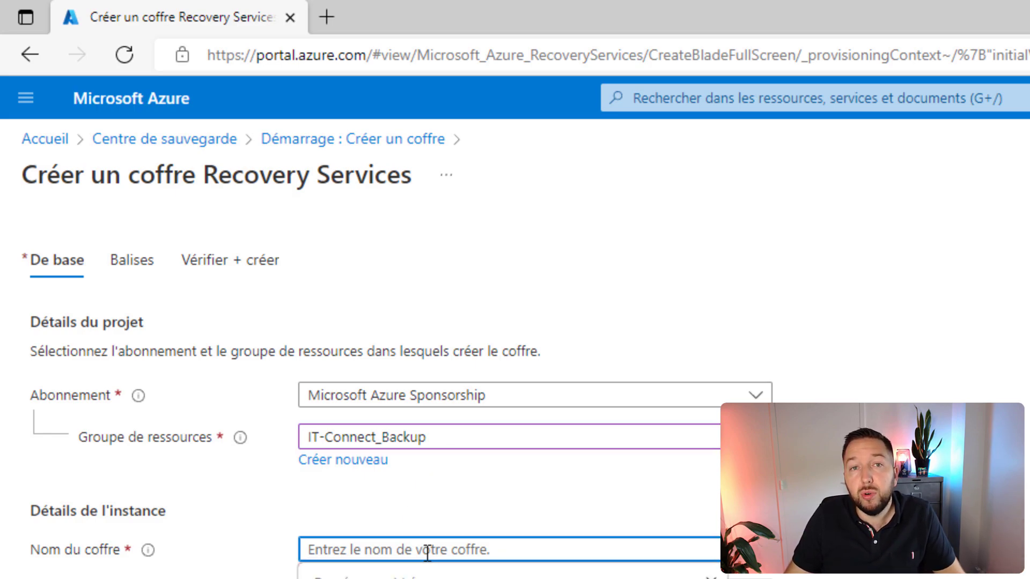
text(IT-Connect-BackupVault-VM-DEMO)
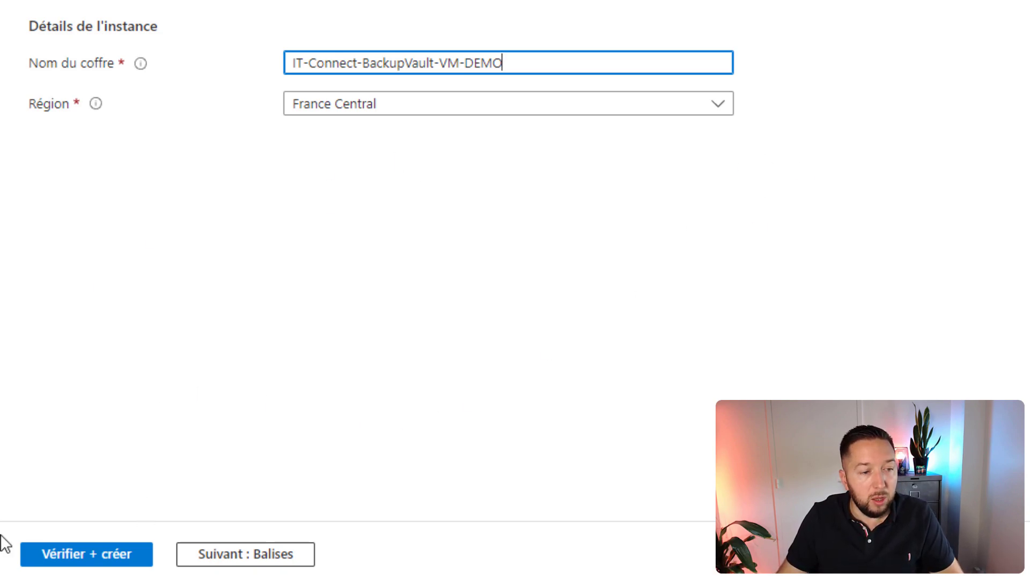
click(80, 558)
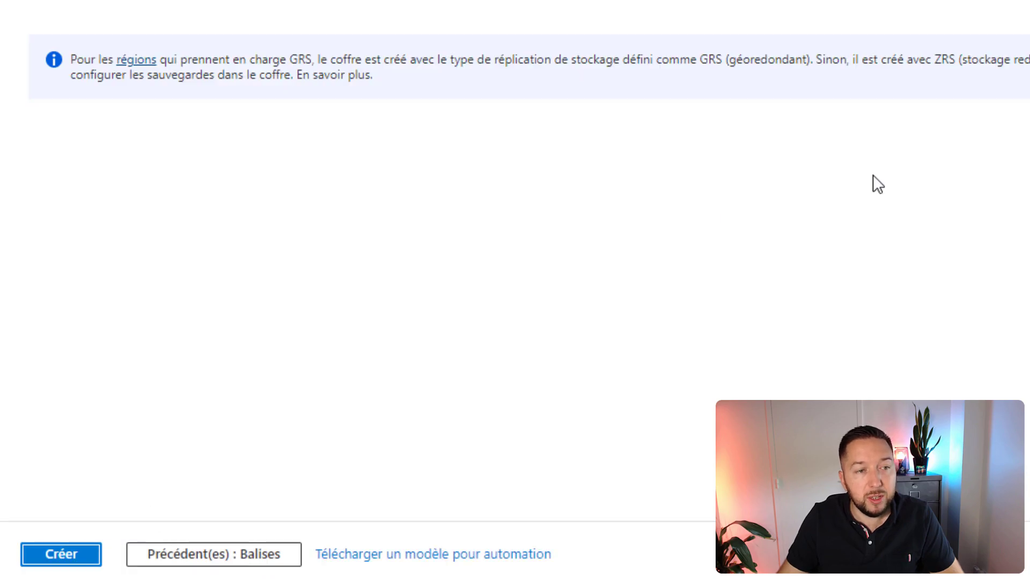
click(57, 562)
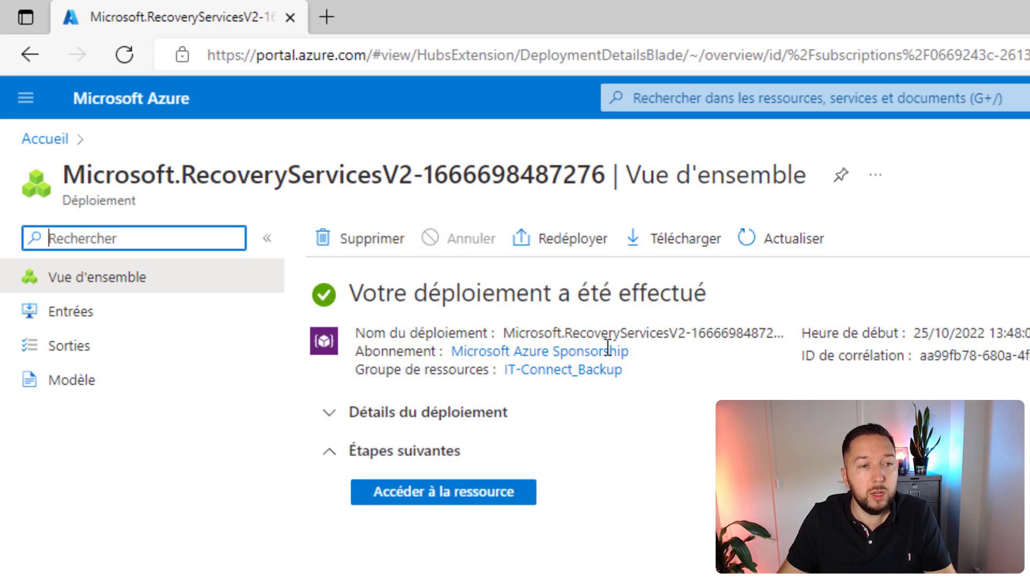
Go to the Centre de sauvegarde service and view its list of vaults.
click(710, 97)
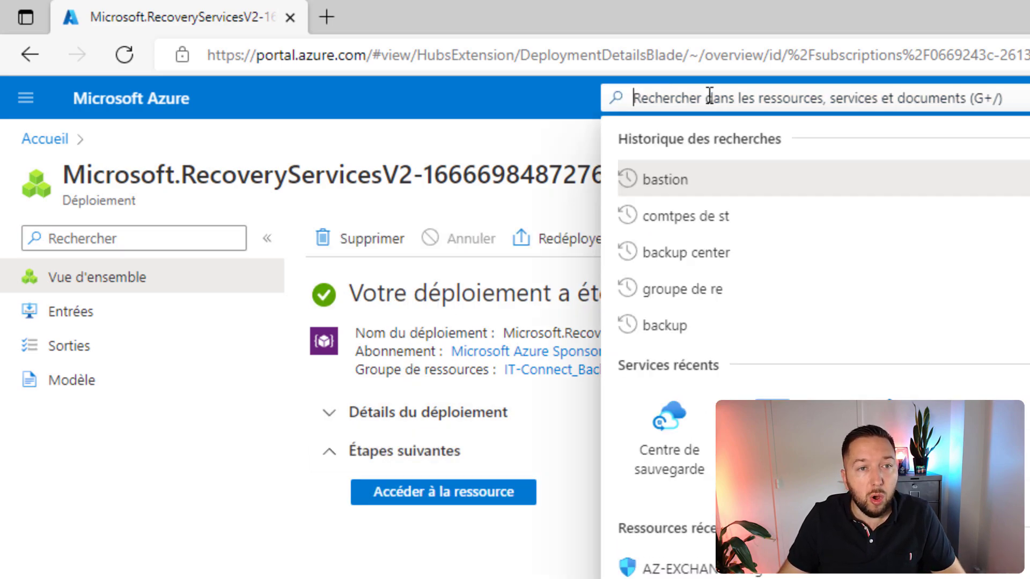
click(652, 437)
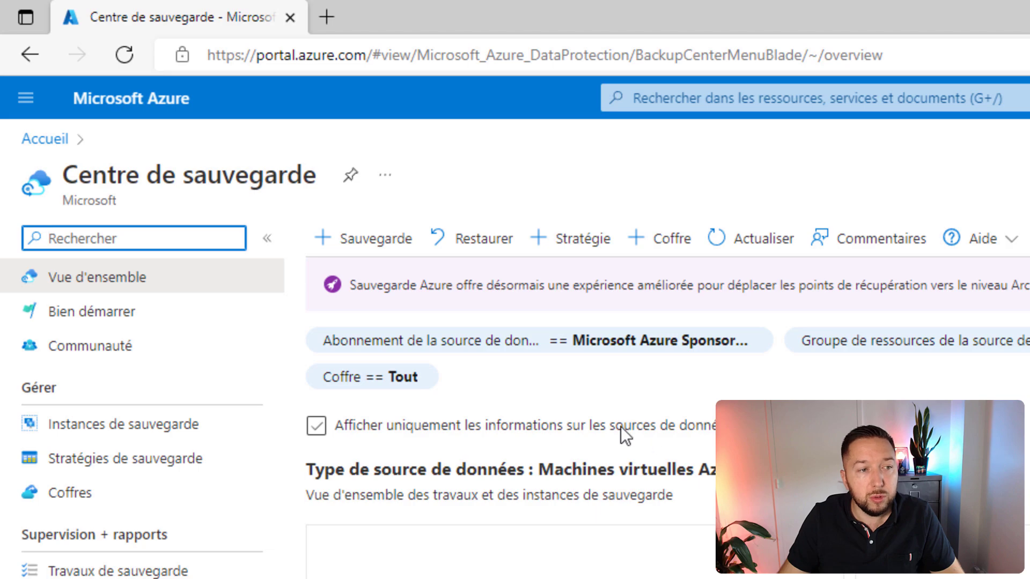
click(65, 498)
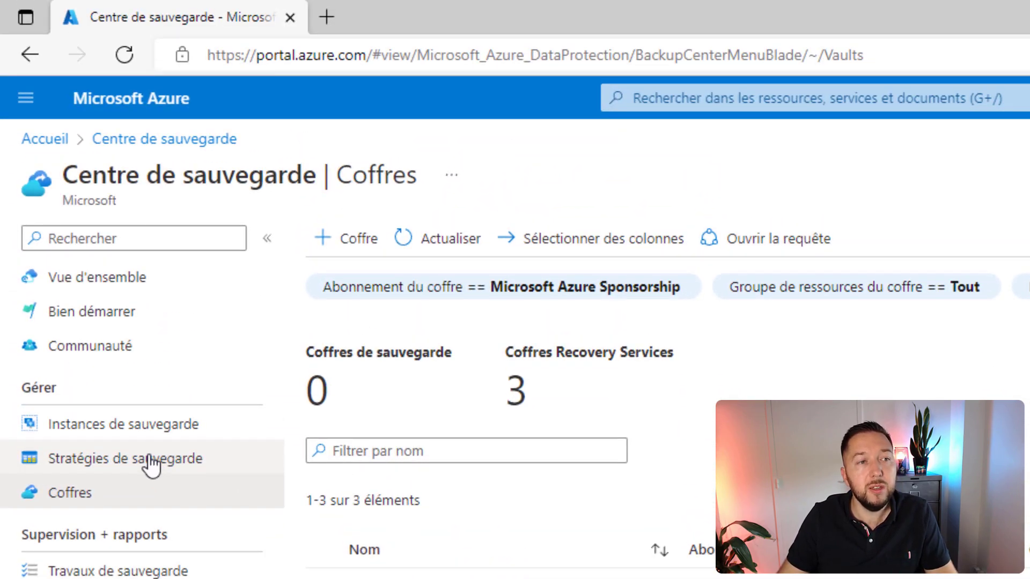
Start a new backup policy for the Machines virtuelles Azure data source, using the second Recovery Services vault in the list.
click(154, 463)
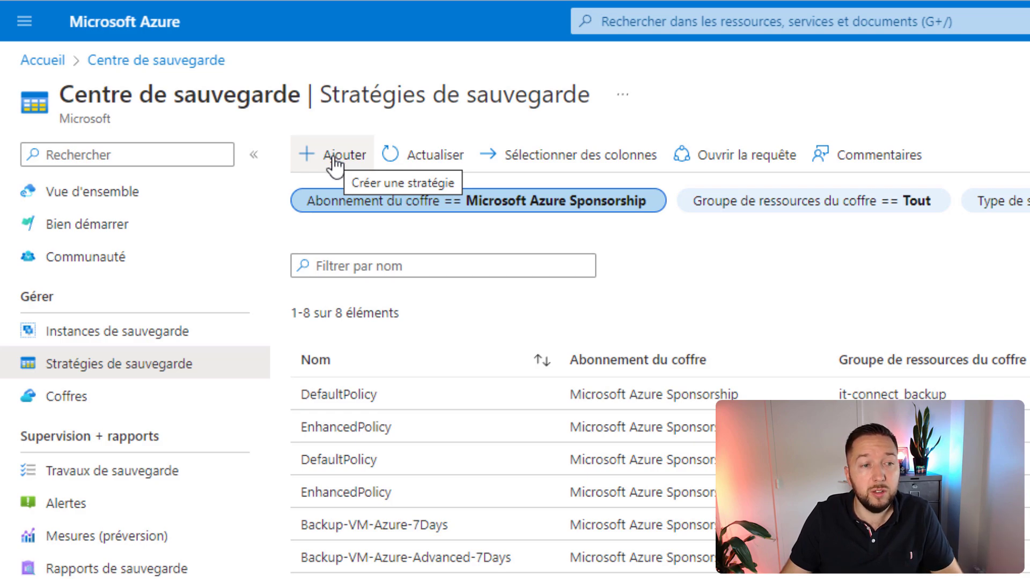
click(333, 158)
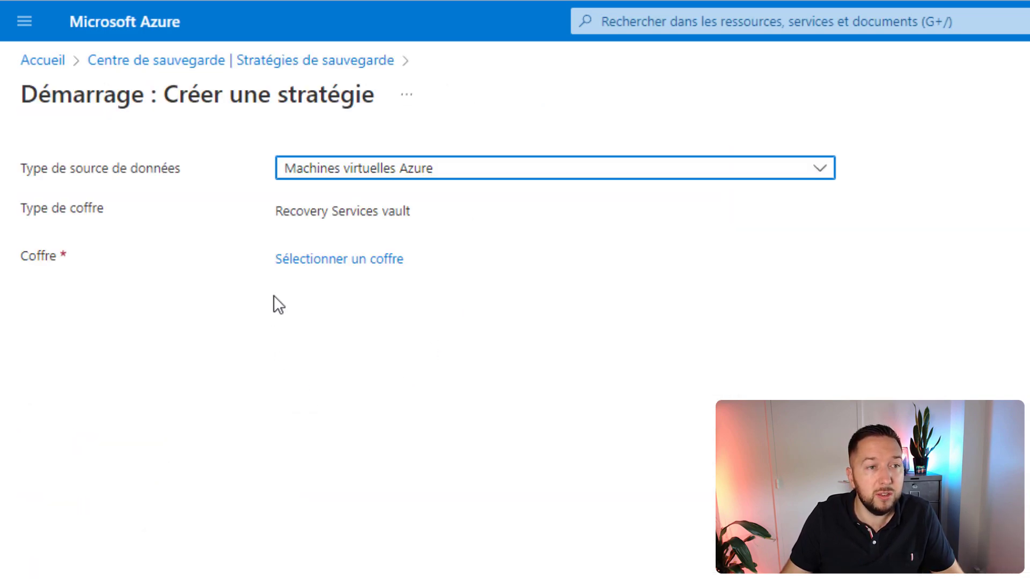
click(355, 170)
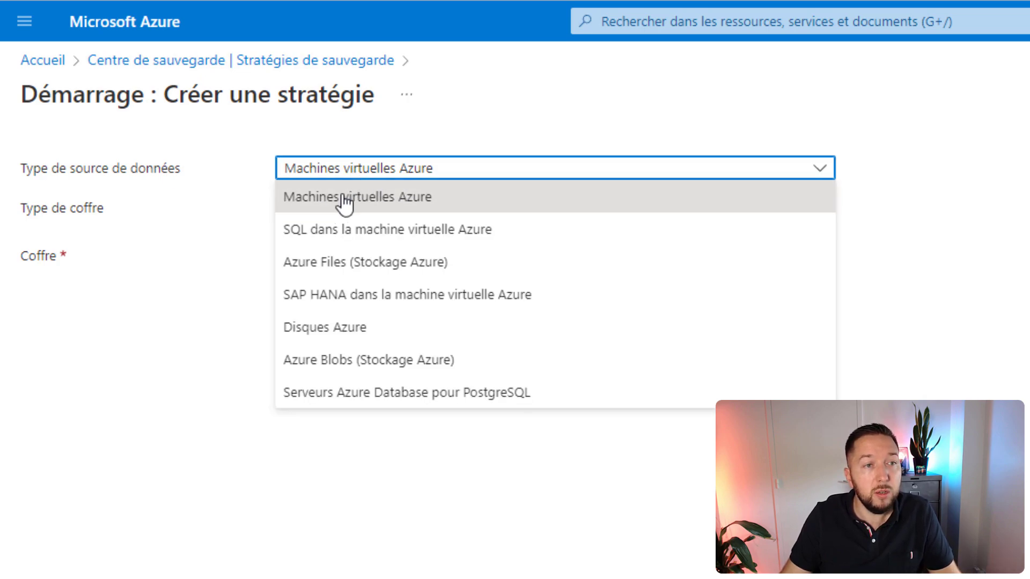
click(362, 199)
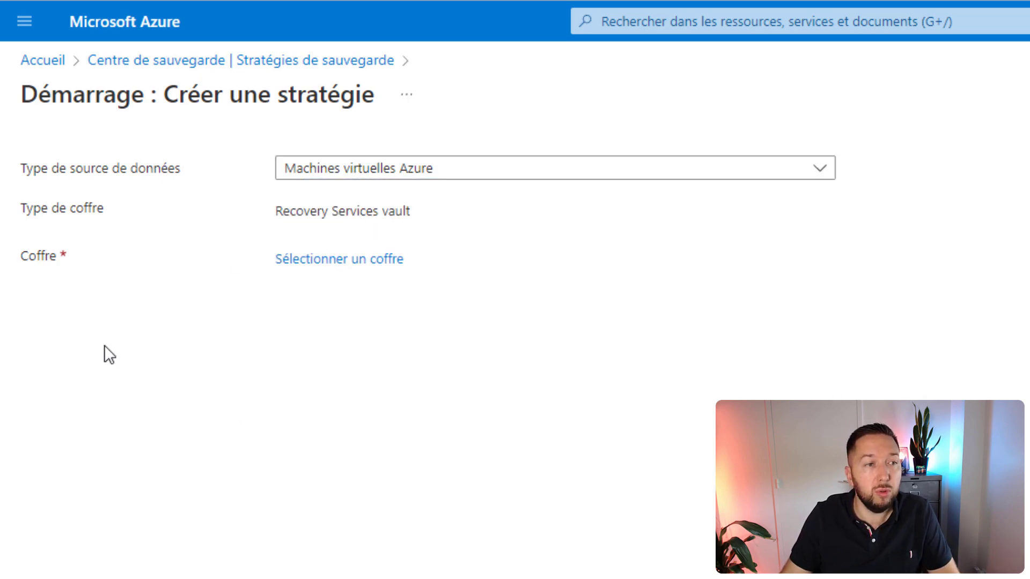
click(292, 261)
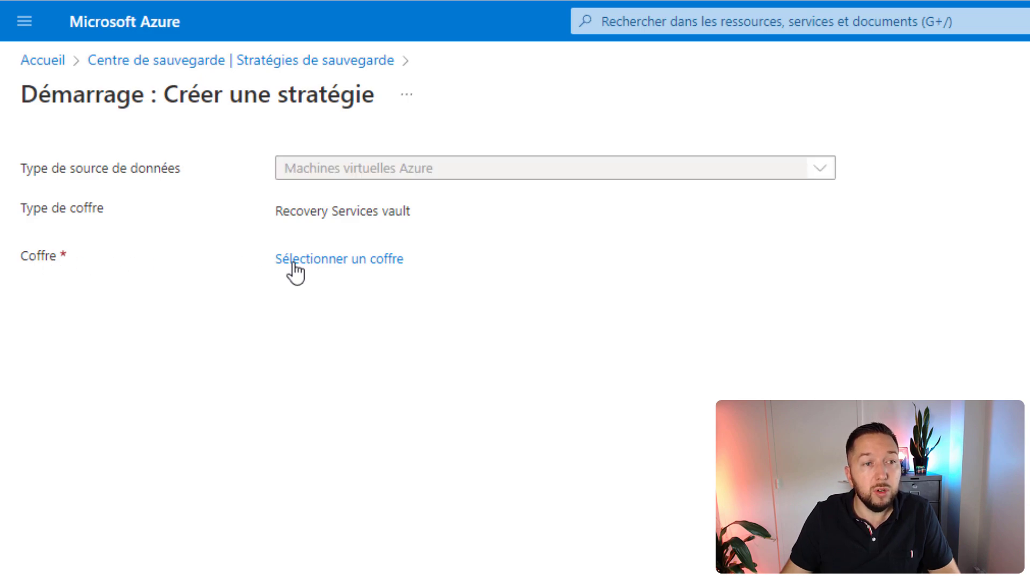
click(985, 298)
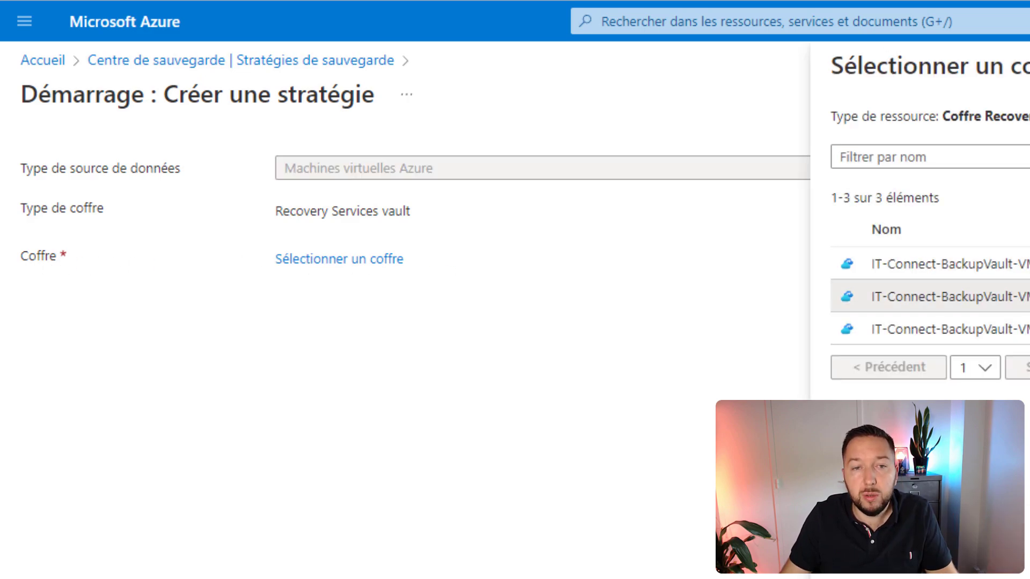
click(870, 562)
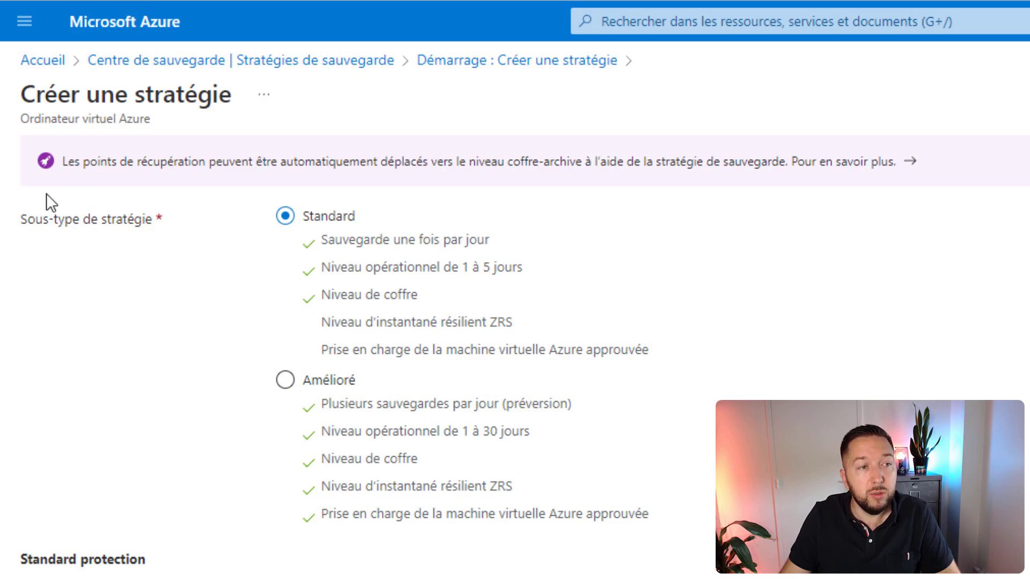
Set the policy subtype to Amélioré and name the policy demo-azurebackup-ameliore.
click(287, 386)
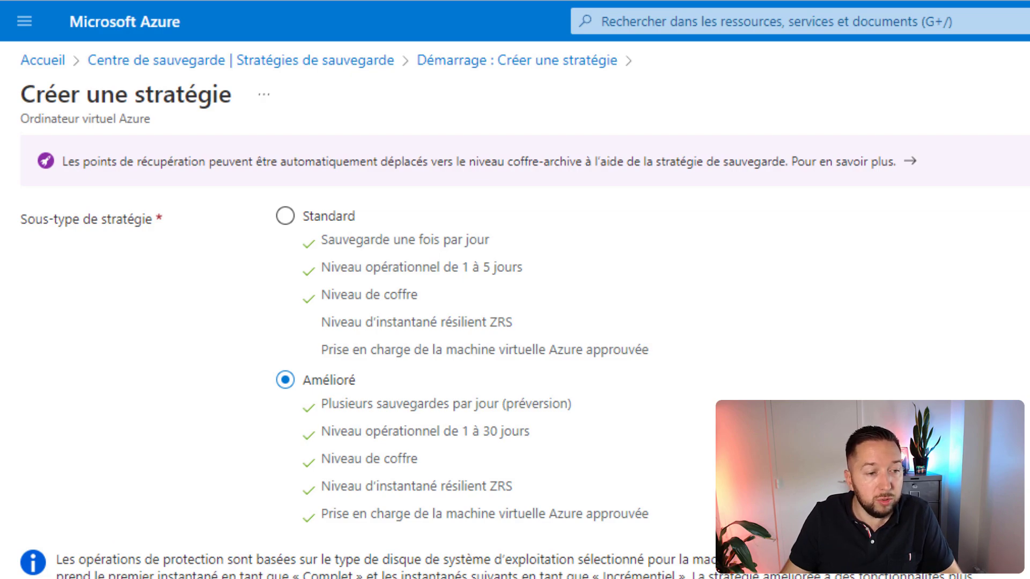
scroll(202, 519, down, 5)
click(202, 519)
text(demo-)
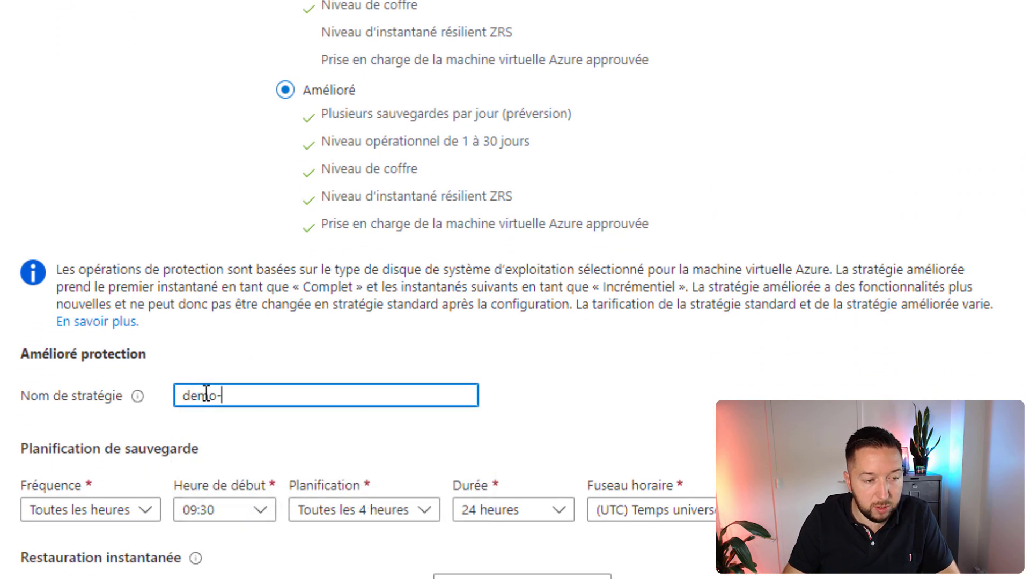
text(azurebackup)
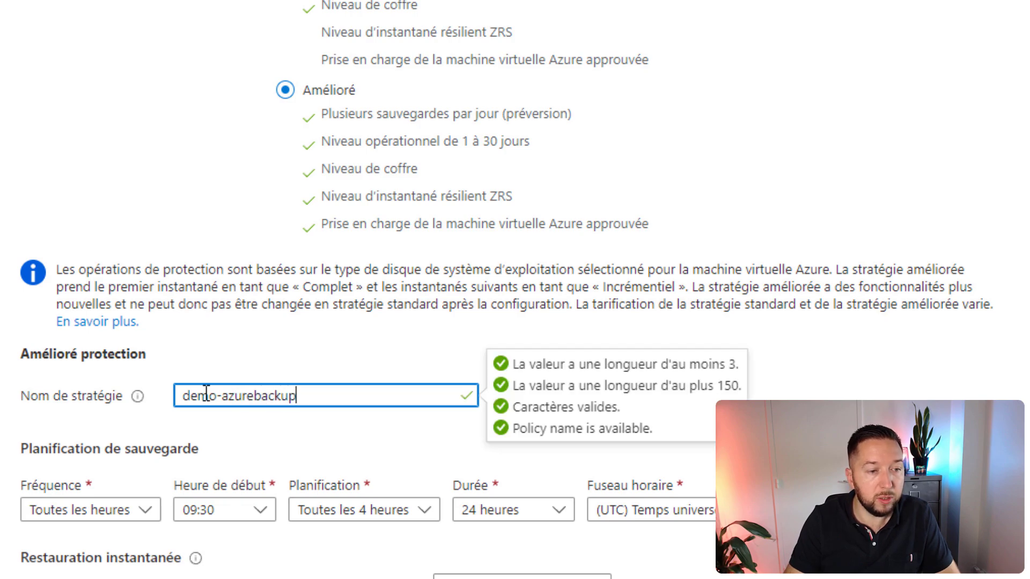
text(-ameliore)
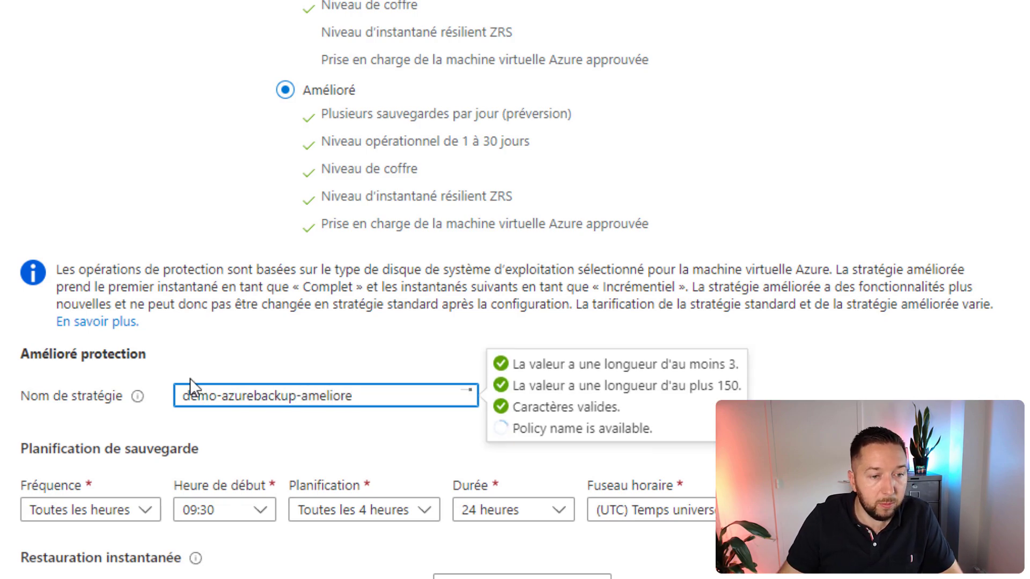
click(335, 335)
Schedule the policy's backups with the Quotidienne frequency at 02:00.
scroll(354, 416, down, 8)
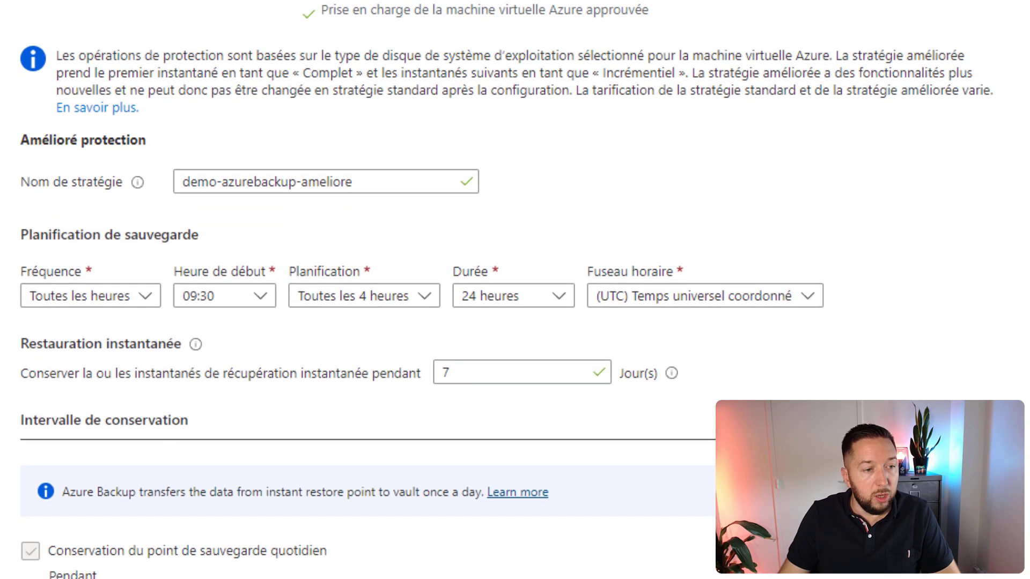
scroll(418, 322, down, 3)
scroll(413, 322, up, 2)
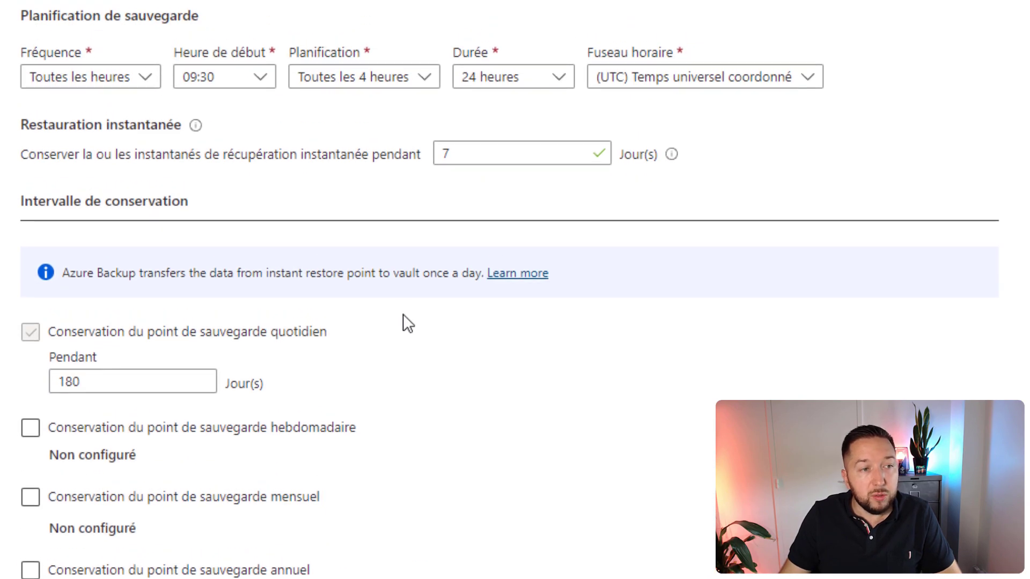
drag(20, 15, 237, 13)
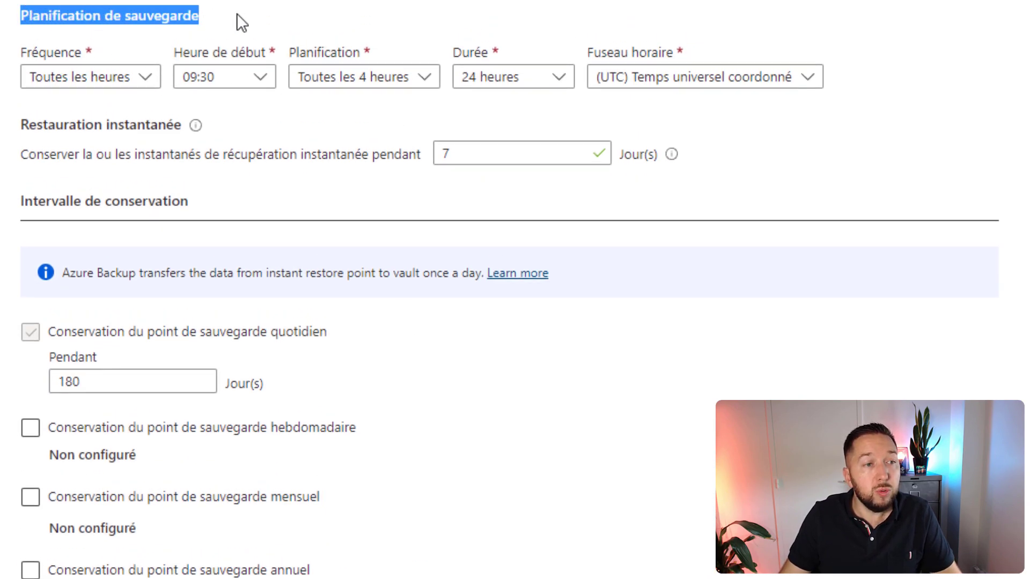
click(292, 19)
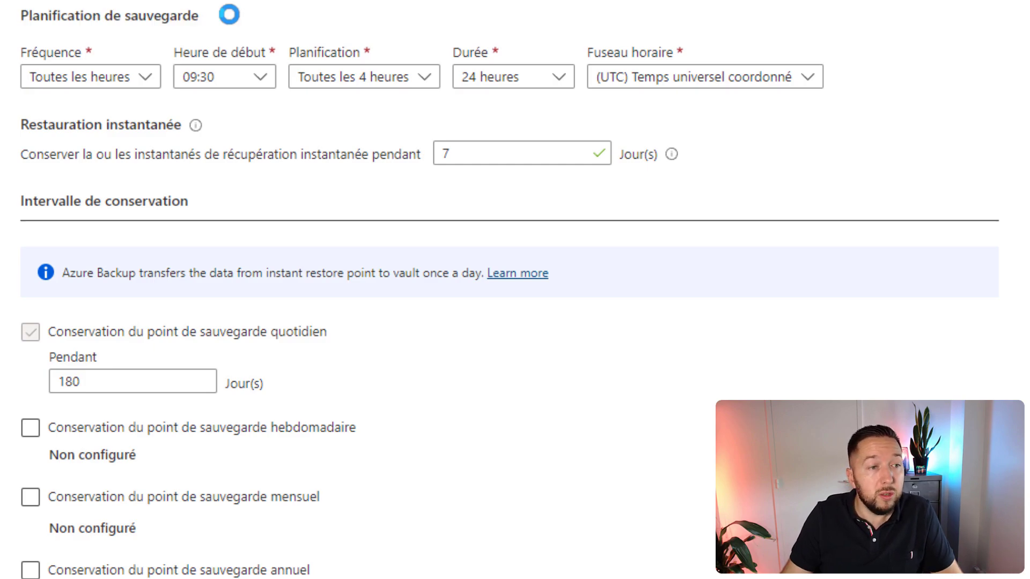
click(80, 82)
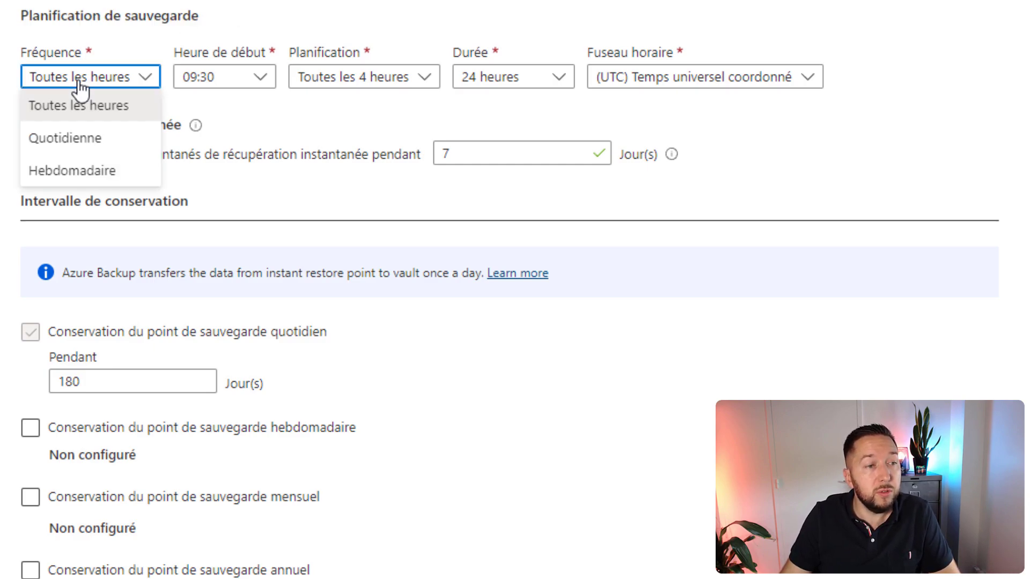
click(86, 138)
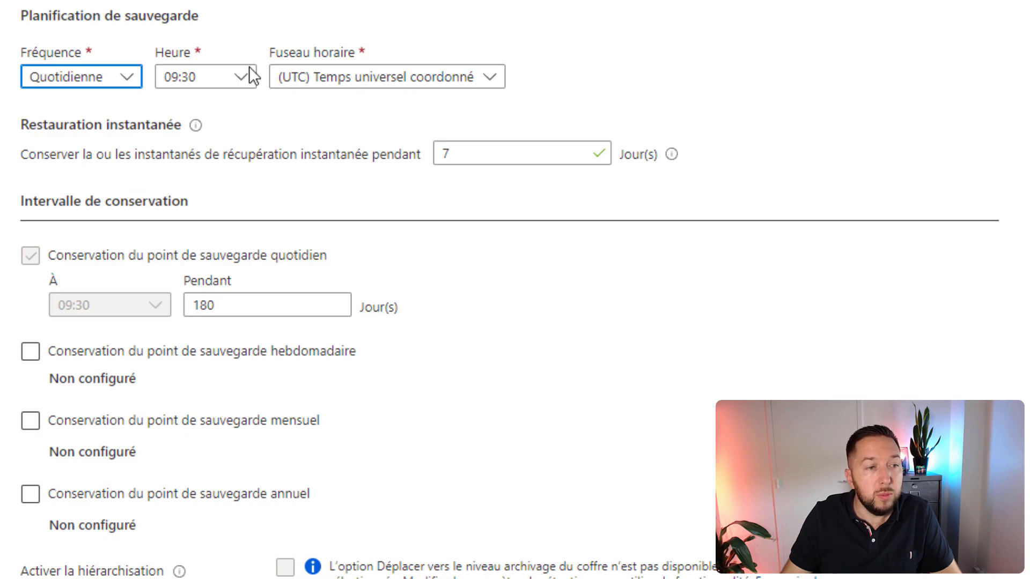
click(240, 83)
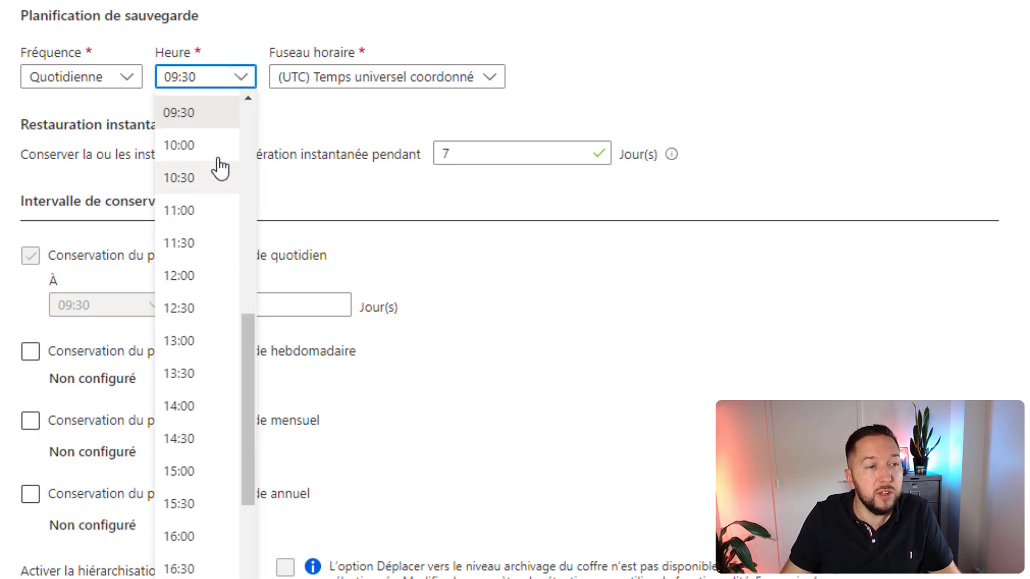
scroll(220, 167, up, 5)
scroll(220, 167, up, 5)
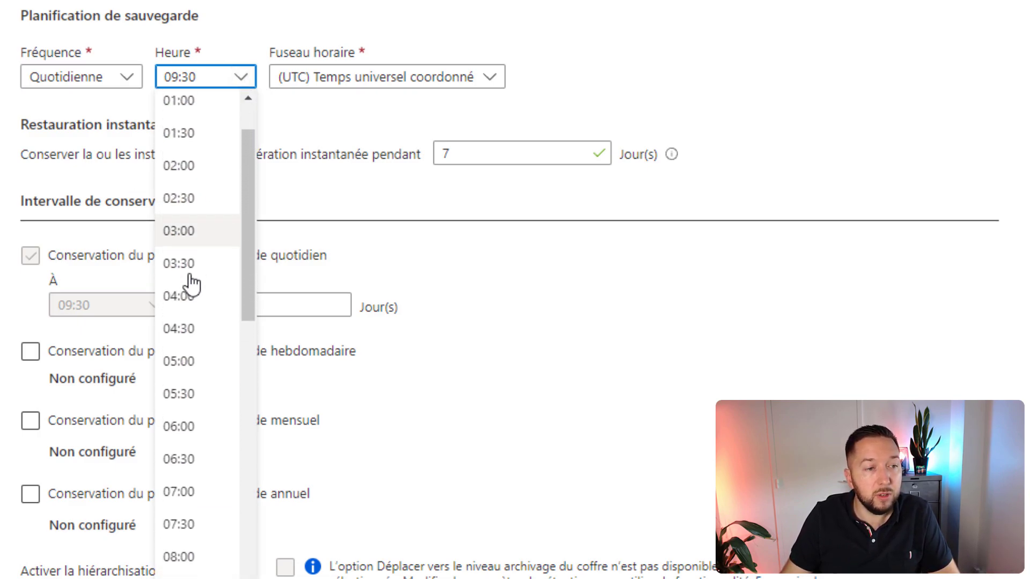
click(186, 209)
Set the backup schedule's time zone to (UTC+01:00) Bruxelles, Copenhague, Madrid, Paris.
click(448, 83)
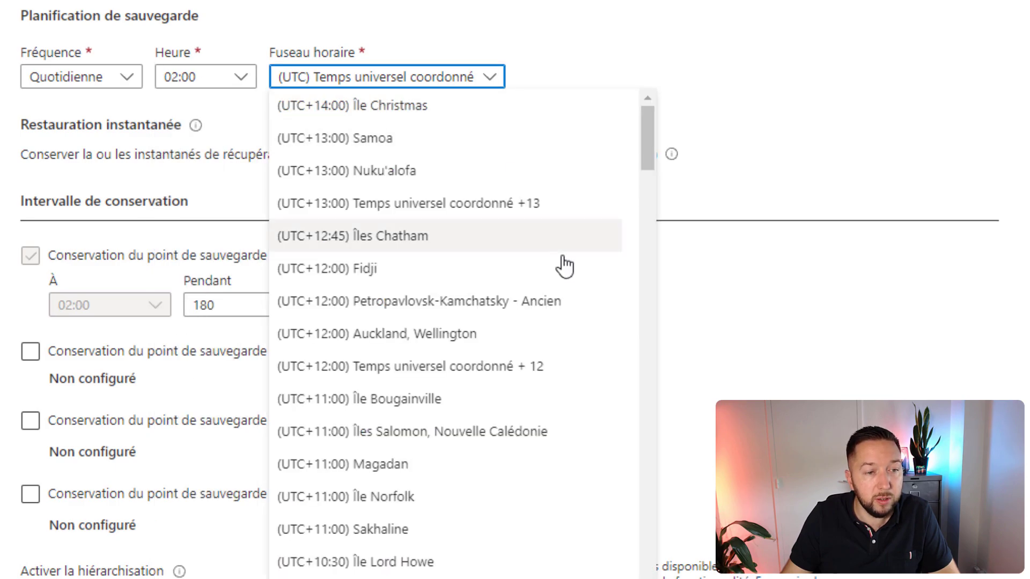
scroll(504, 406, down, 10)
scroll(501, 402, down, 10)
drag(660, 526, 632, 467)
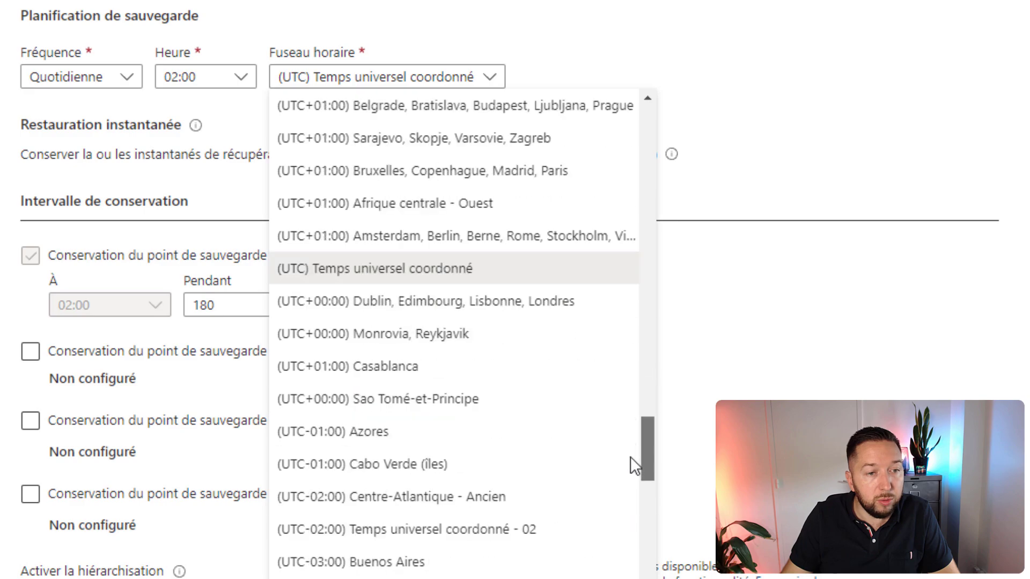
click(557, 172)
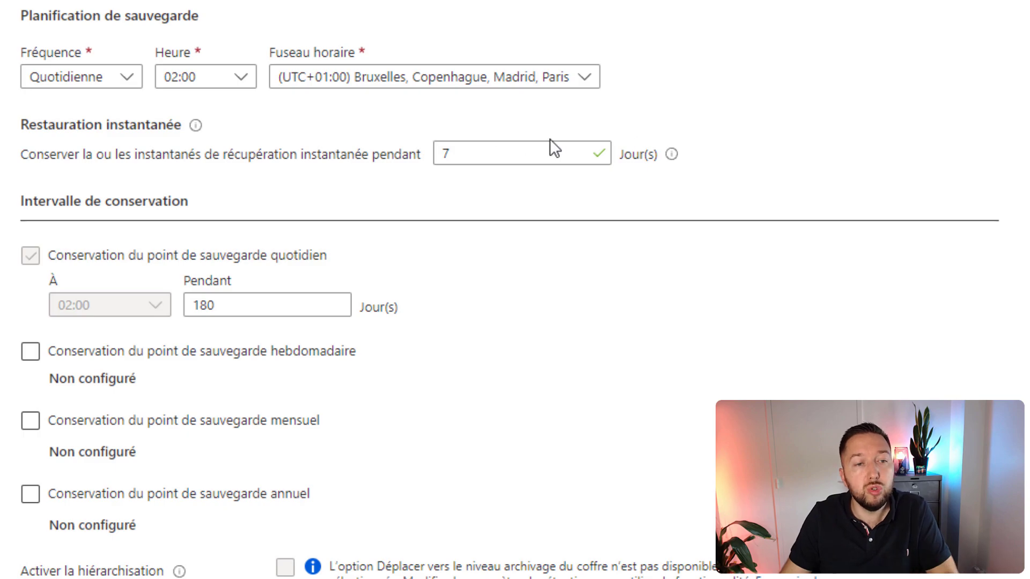
Open the instant recovery snapshot retention value for editing and review the policy's schedule settings.
click(526, 161)
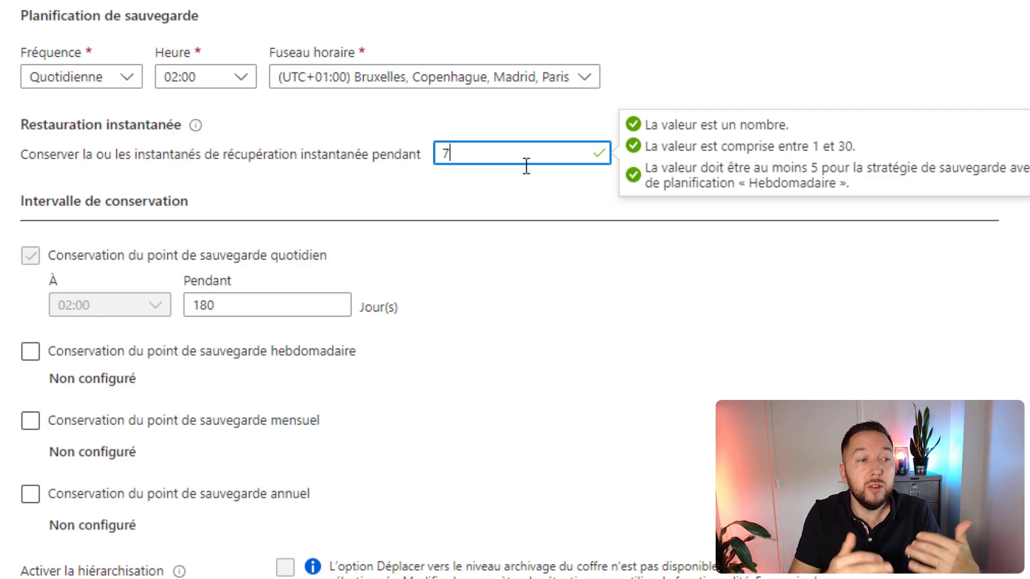
scroll(448, 171, up, 5)
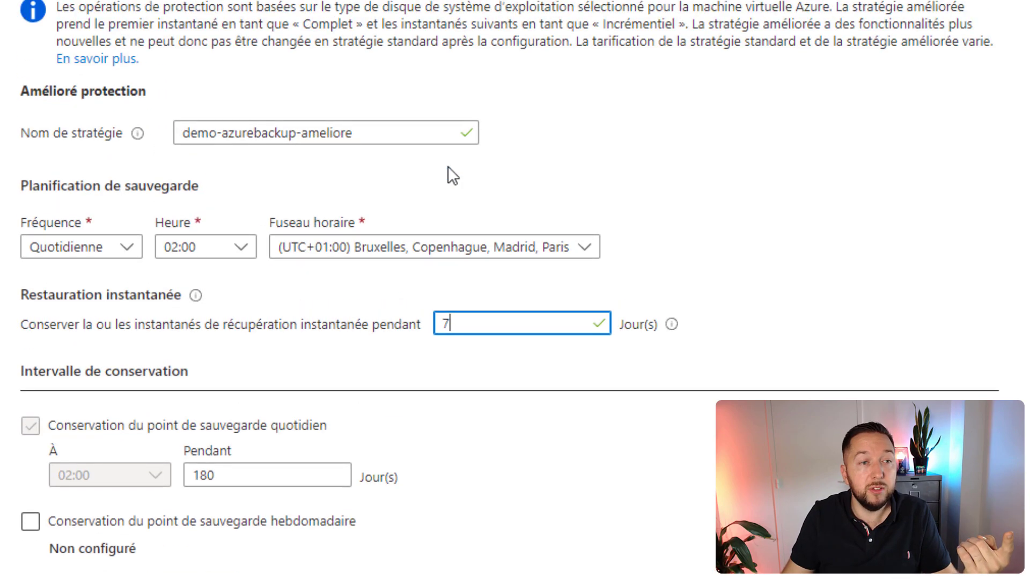
Set the instant recovery snapshot retention to 7 days.
scroll(445, 477, up, 1)
scroll(483, 386, down, 3)
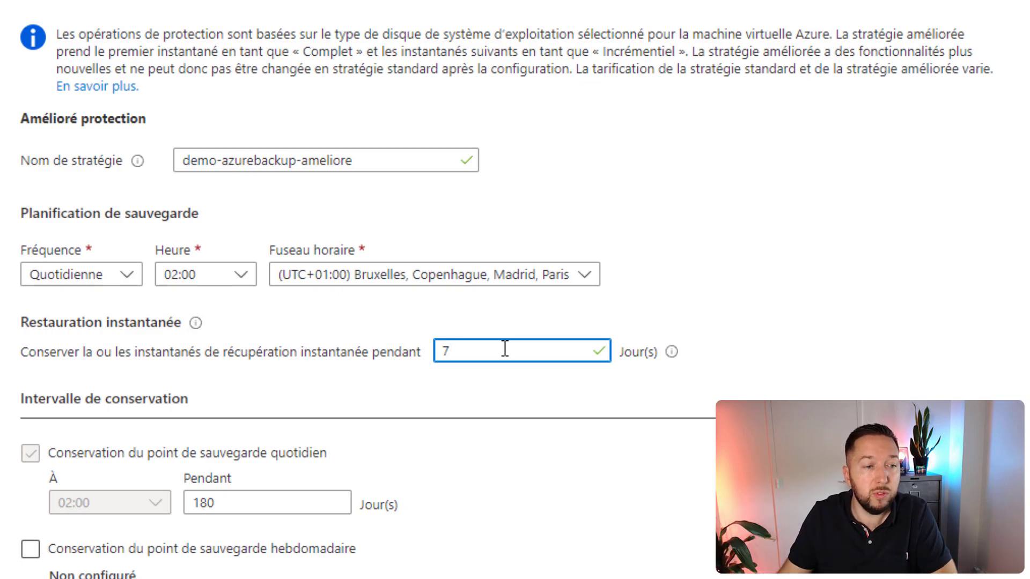
click(504, 349)
click(501, 371)
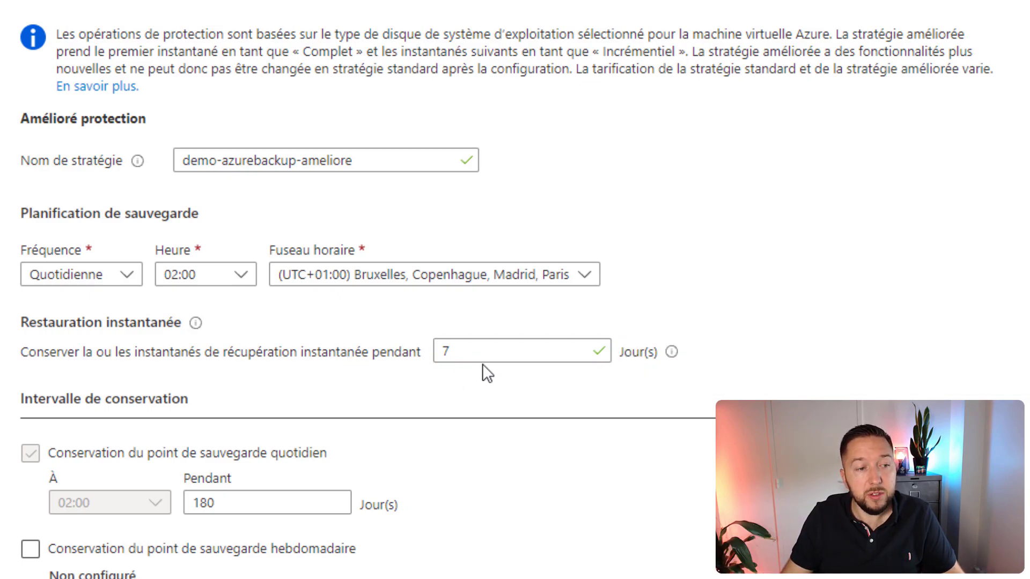
Enable weekly backup point retention with the Dimanche backup kept for 12 weeks.
scroll(481, 359, down, 4)
click(30, 402)
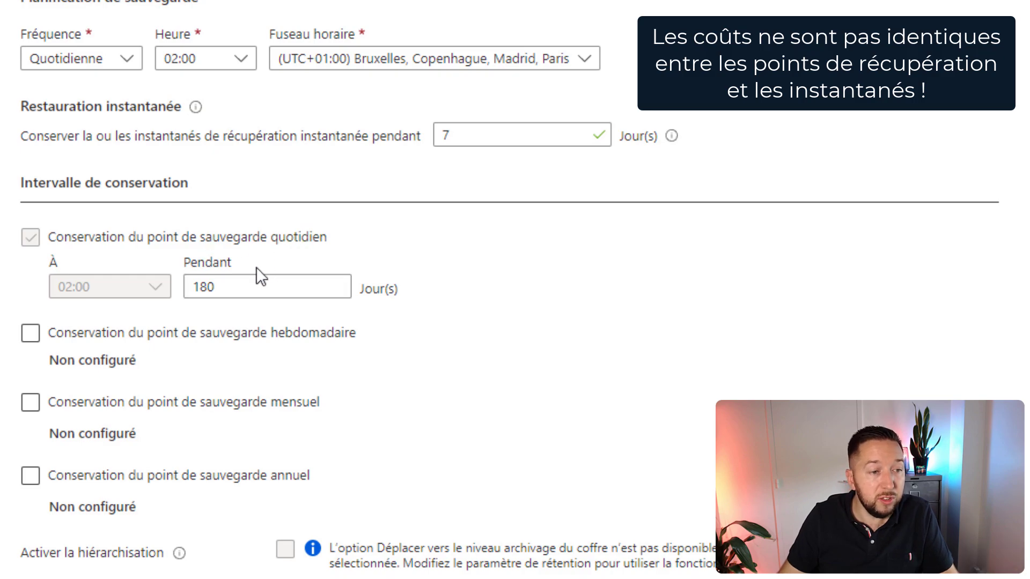
drag(263, 287, 171, 292)
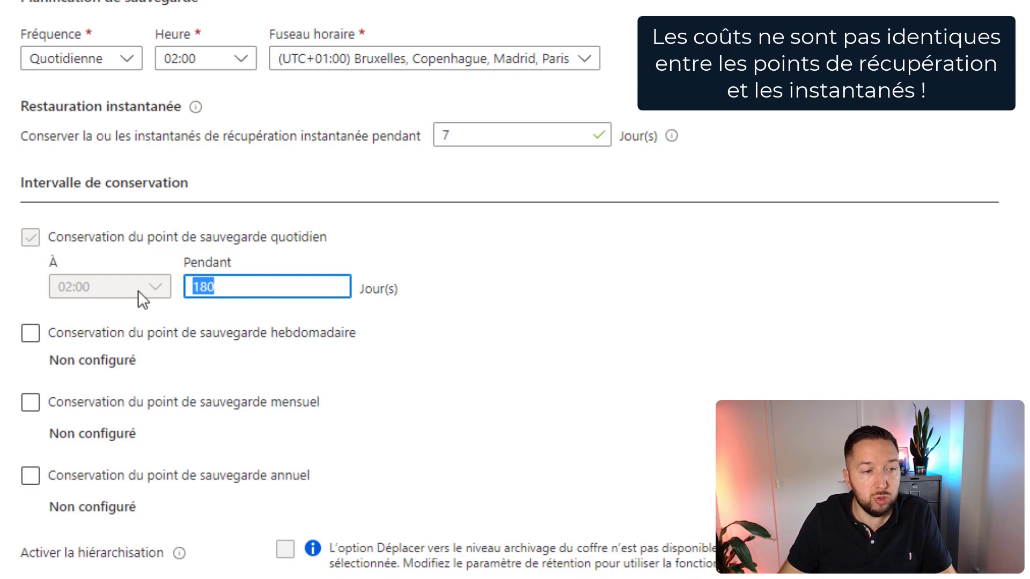
click(212, 337)
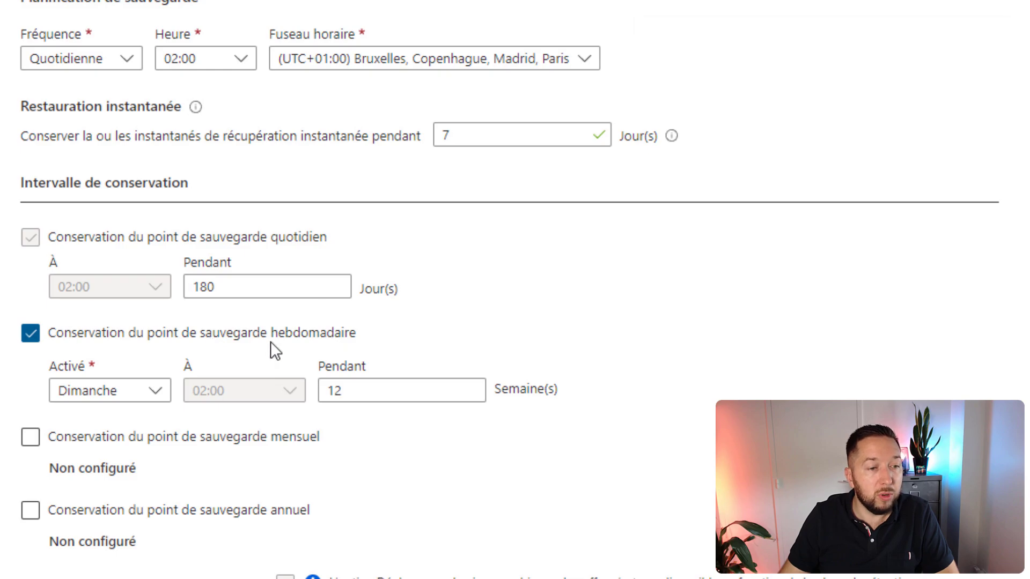
click(156, 443)
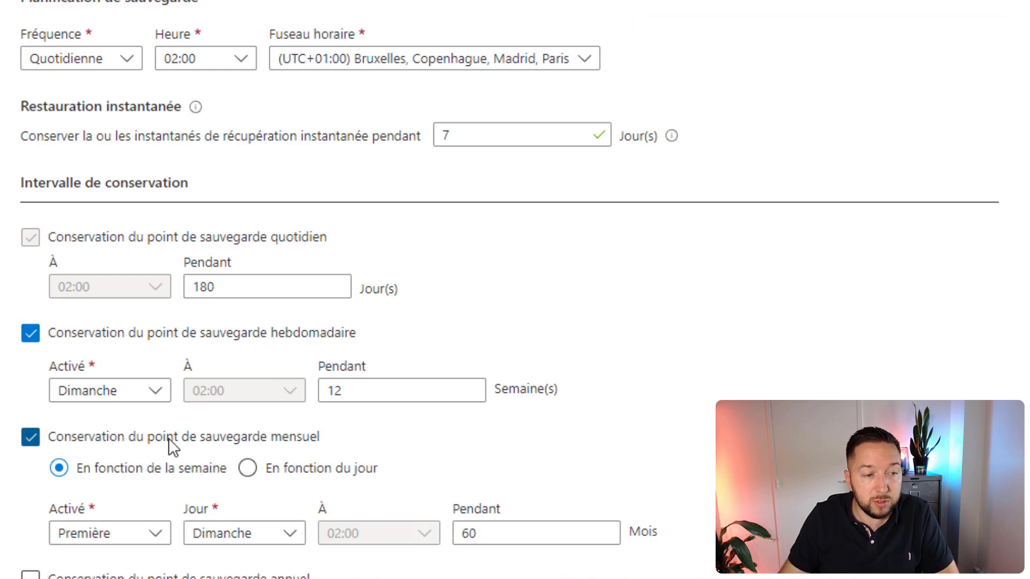
scroll(204, 424, down, 4)
click(233, 372)
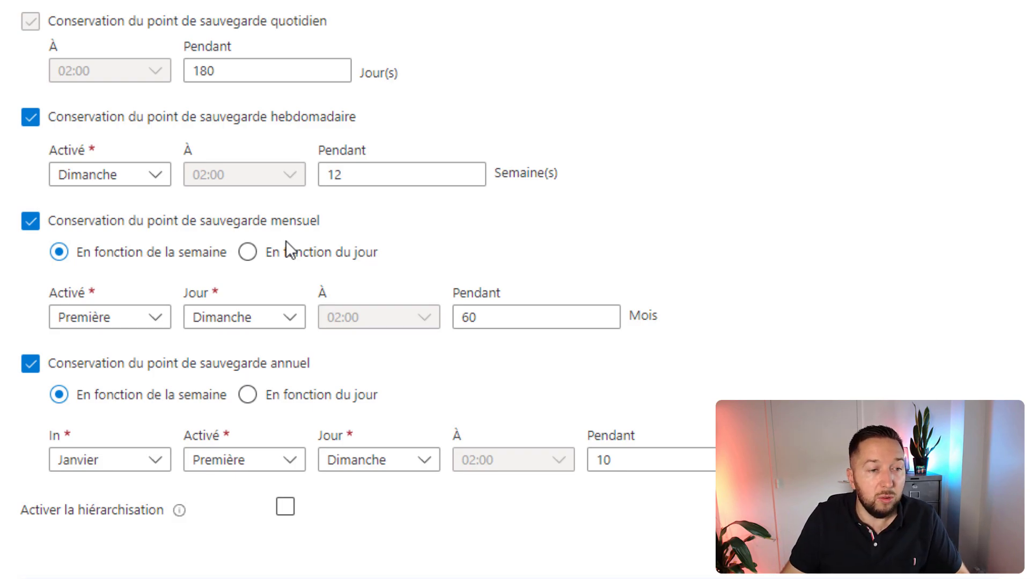
click(193, 224)
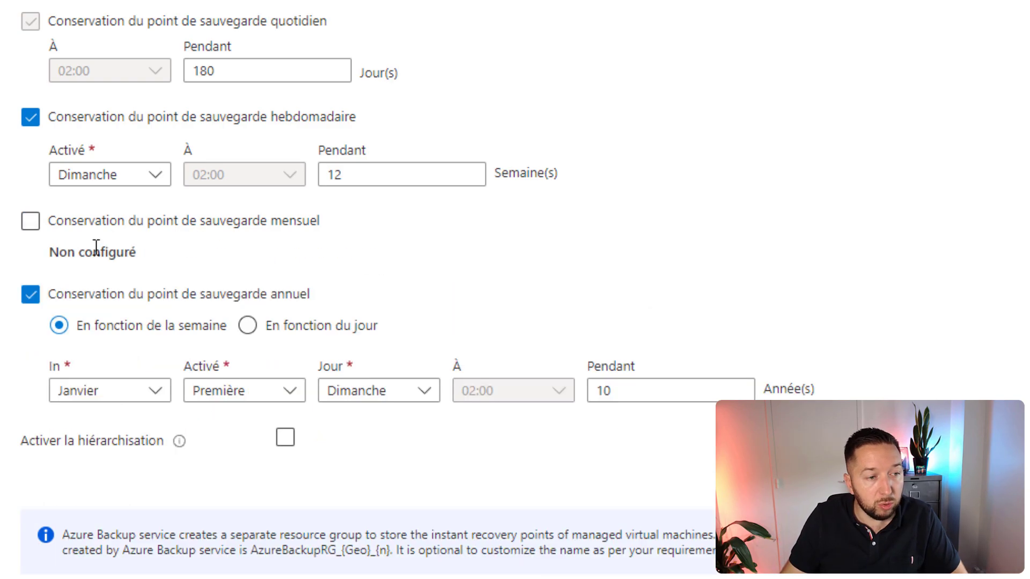
click(79, 293)
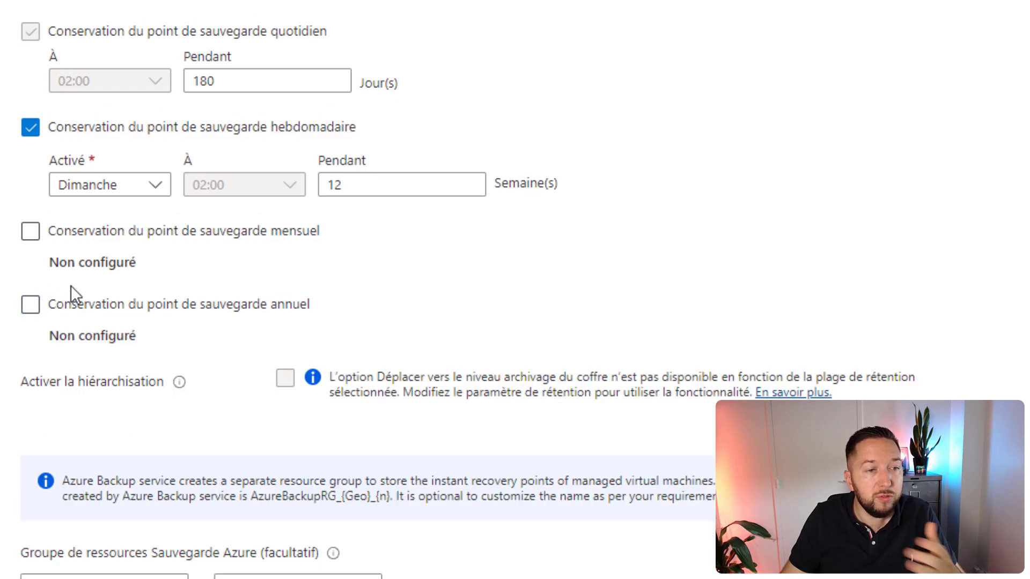
Set the daily backup point retention to 30 days and create the backup policy.
double_click(242, 80)
text(30)
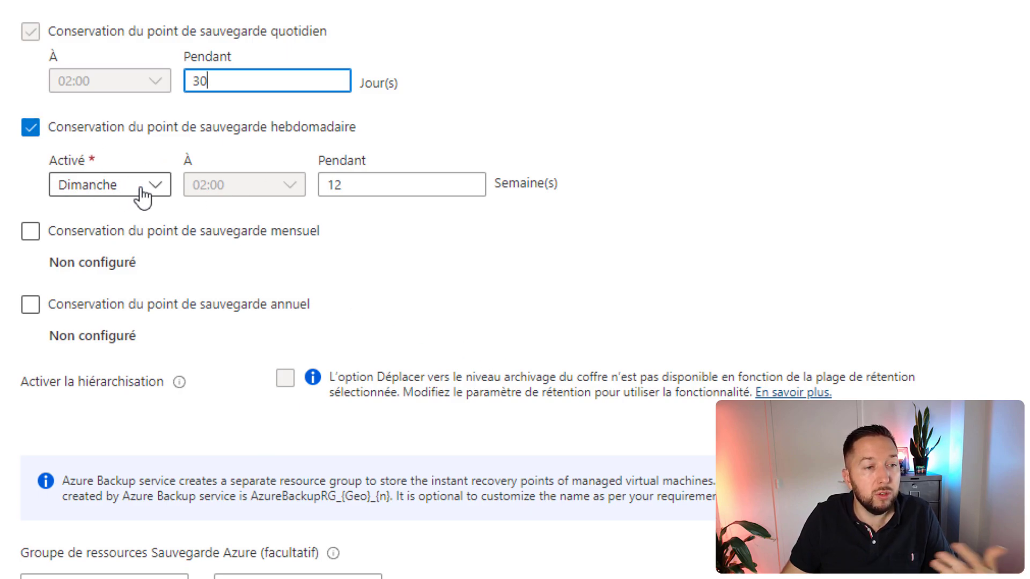
click(375, 192)
click(844, 178)
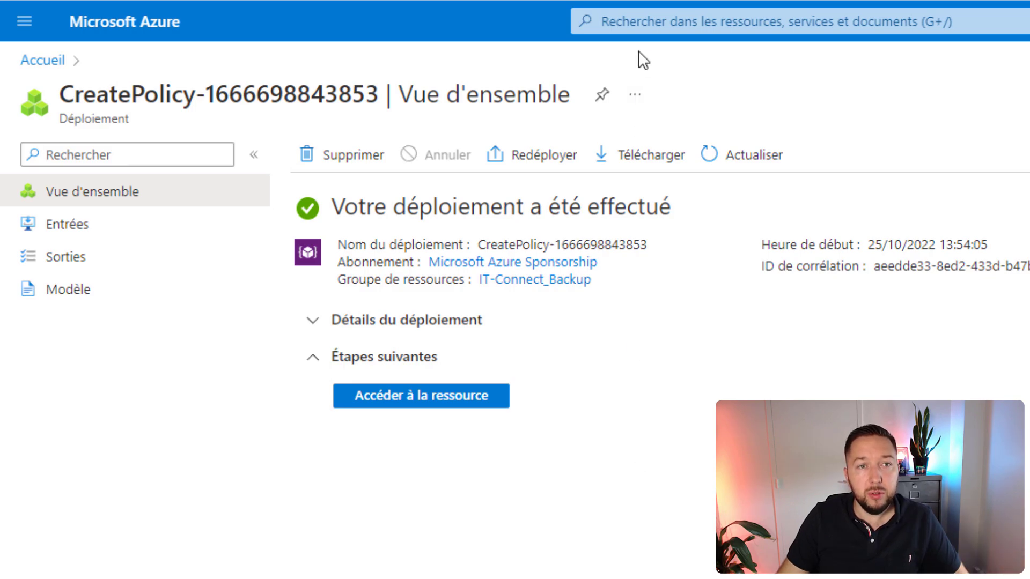
Open Centre de sauvegarde and view its list of backup policies.
click(649, 23)
click(642, 348)
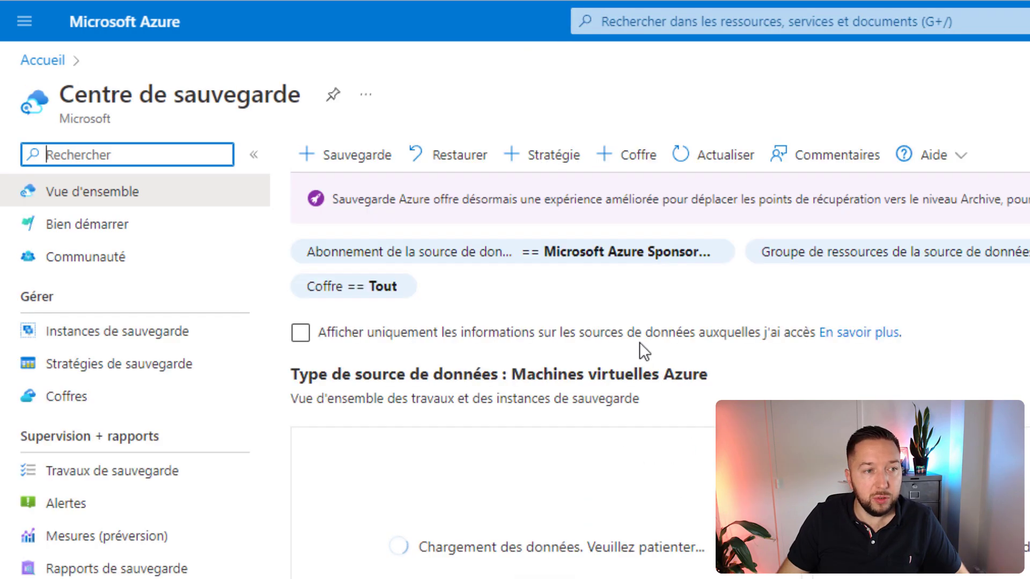
click(117, 365)
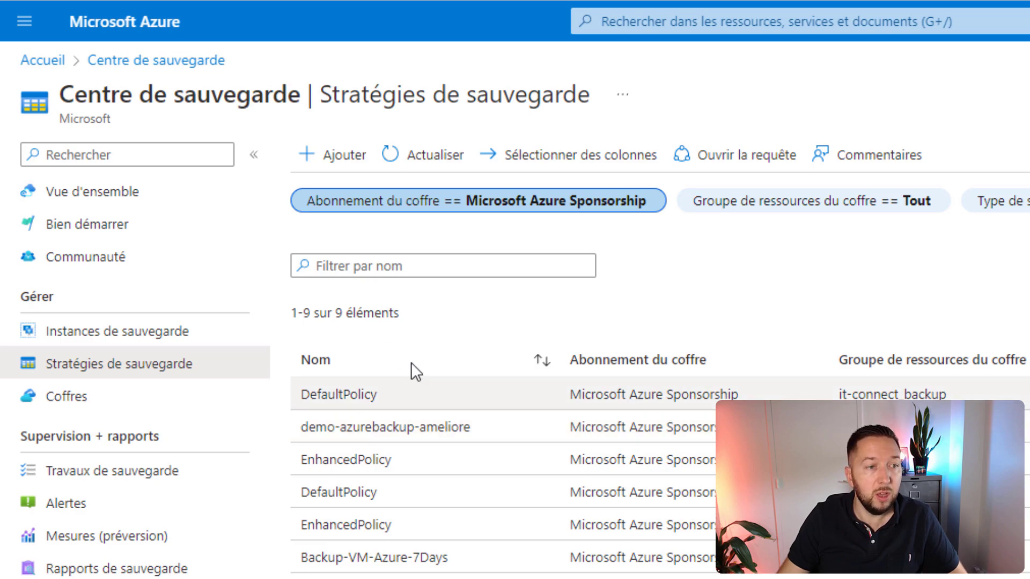
Start configuring a backup from the backup instances for Machines virtuelles Azure in the IT-Connect-BackupVault-VM-DEMO vault.
click(160, 342)
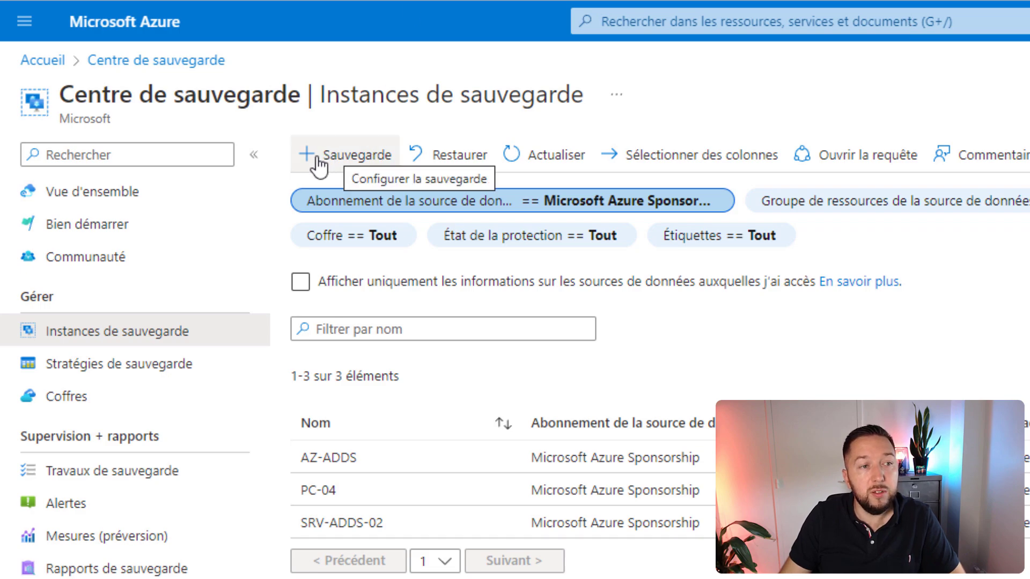
click(335, 157)
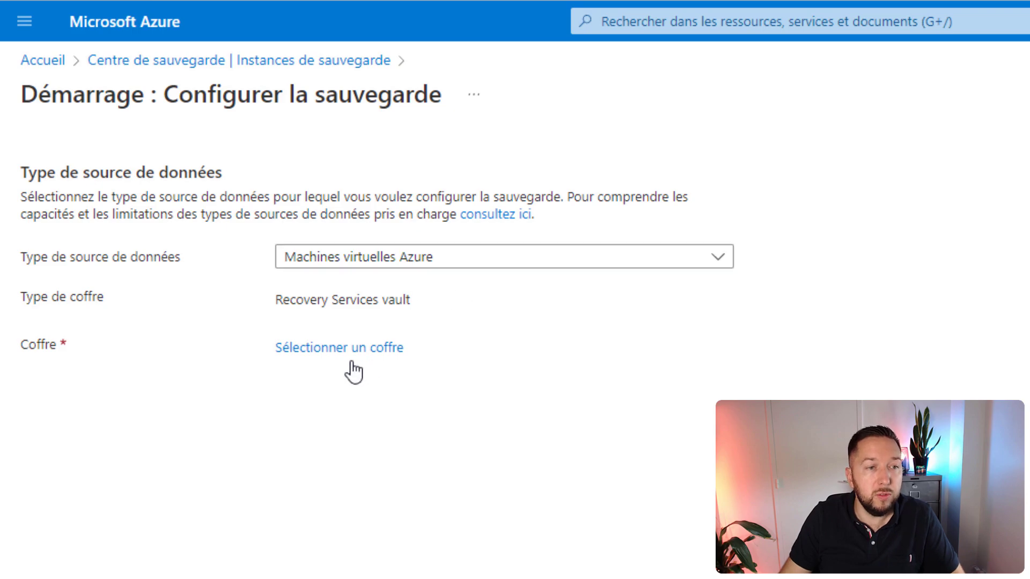
click(369, 349)
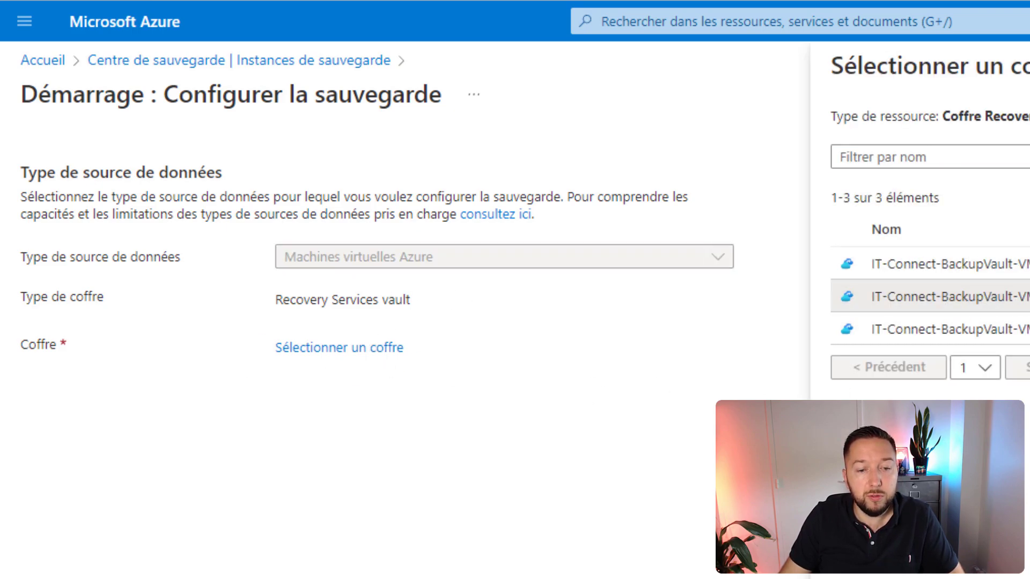
click(869, 569)
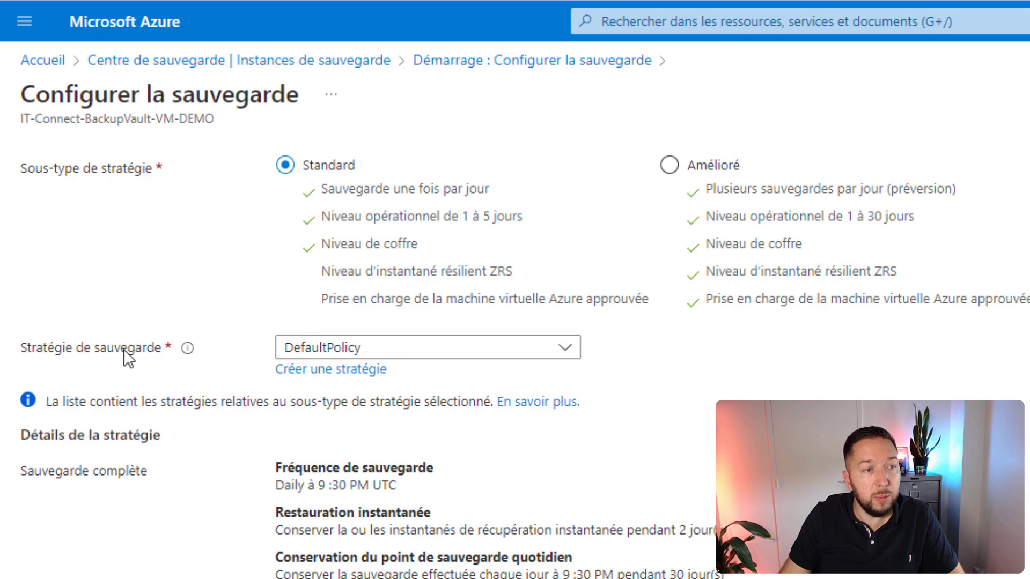
Compare the policies available per subtype and choose the Amélioré subtype with the demo-azurebackup-ameliore policy.
click(429, 349)
click(464, 343)
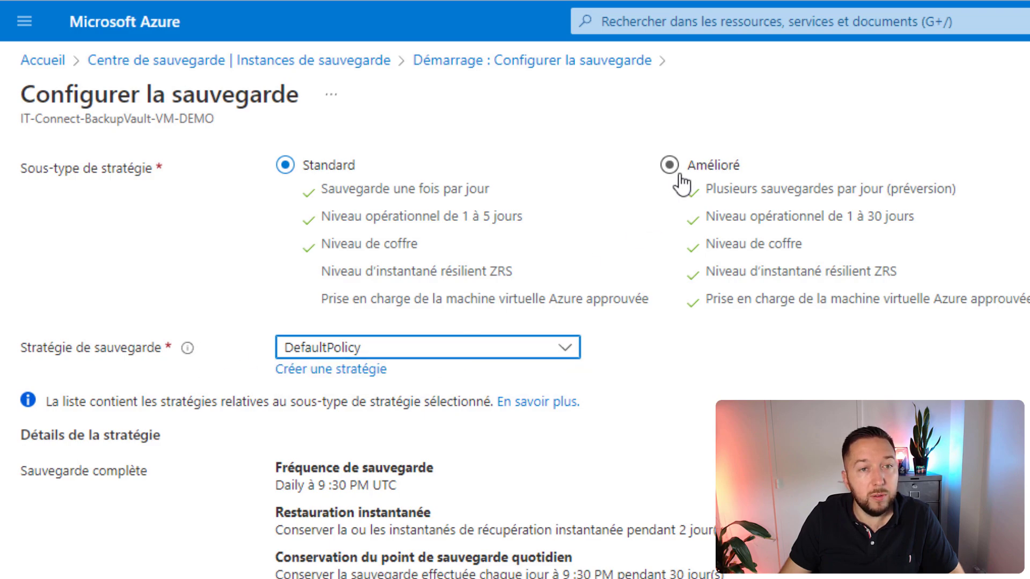
click(677, 169)
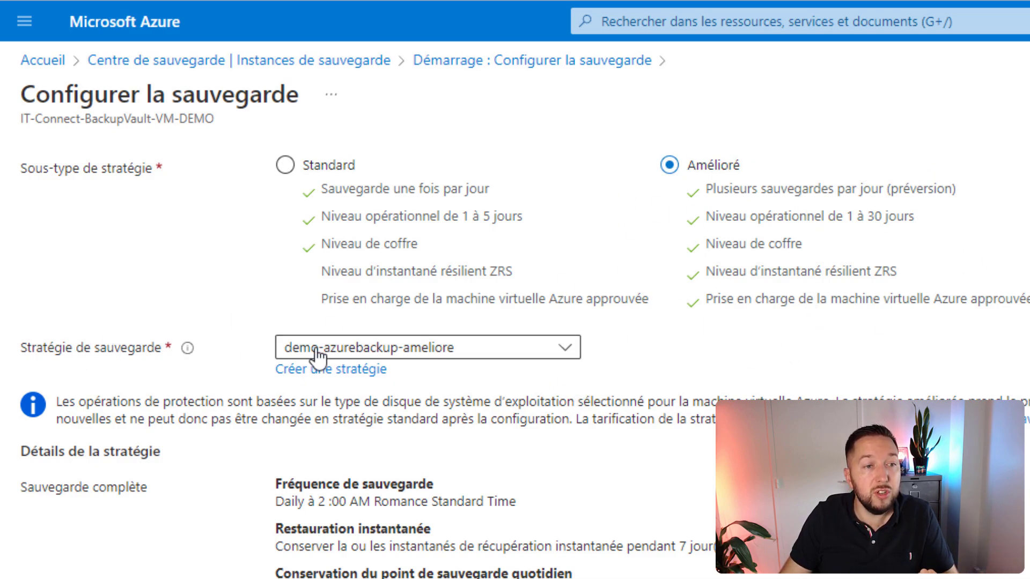
click(343, 354)
click(316, 168)
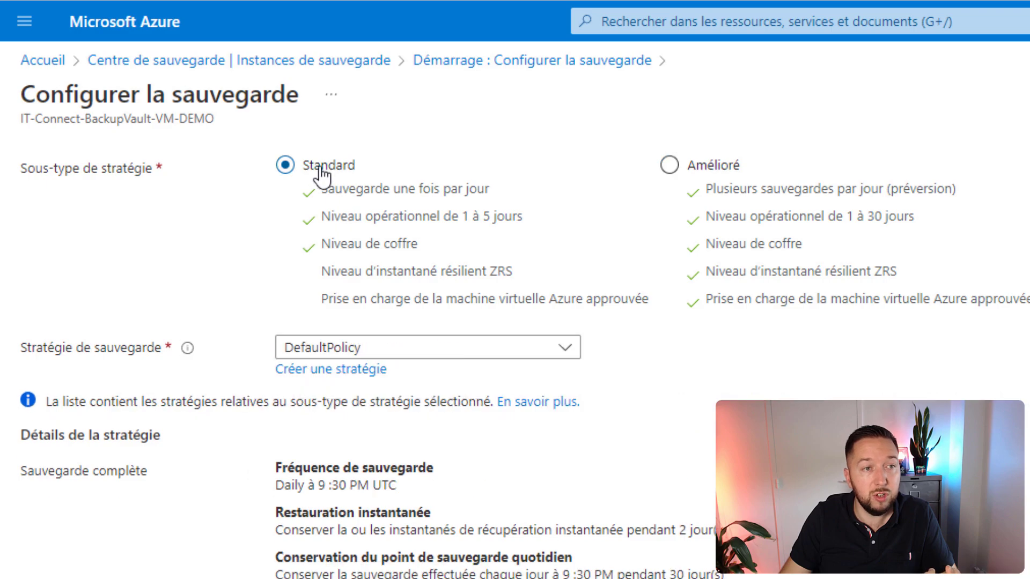
click(437, 350)
click(693, 194)
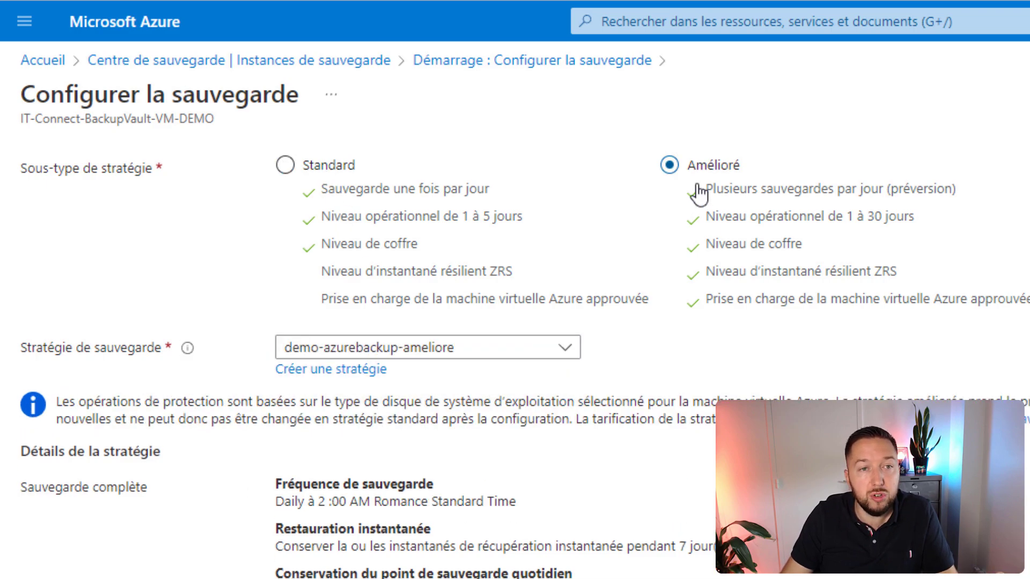
click(520, 353)
click(517, 352)
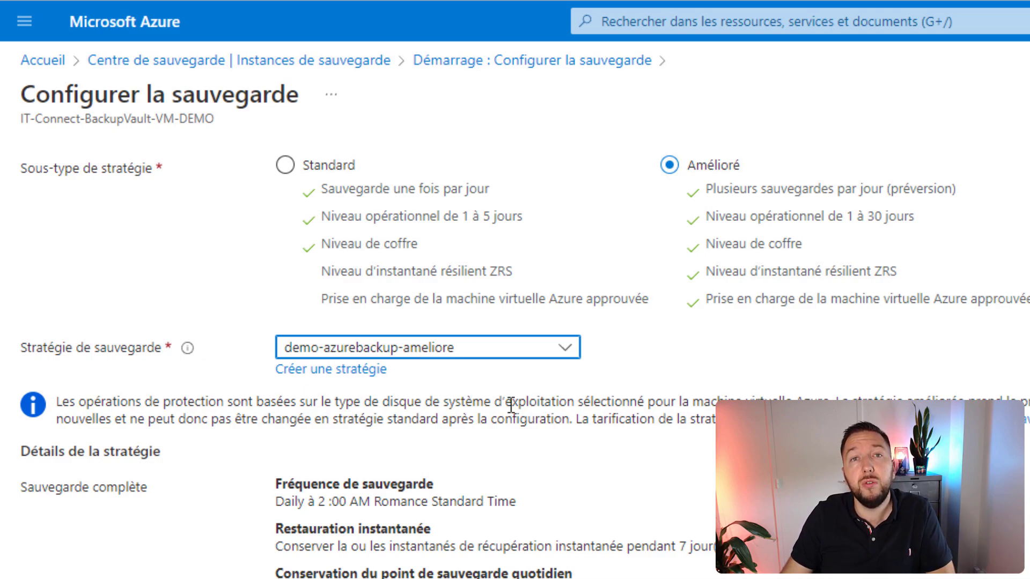
Add the AZ-EXCHANGE virtual machine to the backup configuration and enable the backup.
click(204, 515)
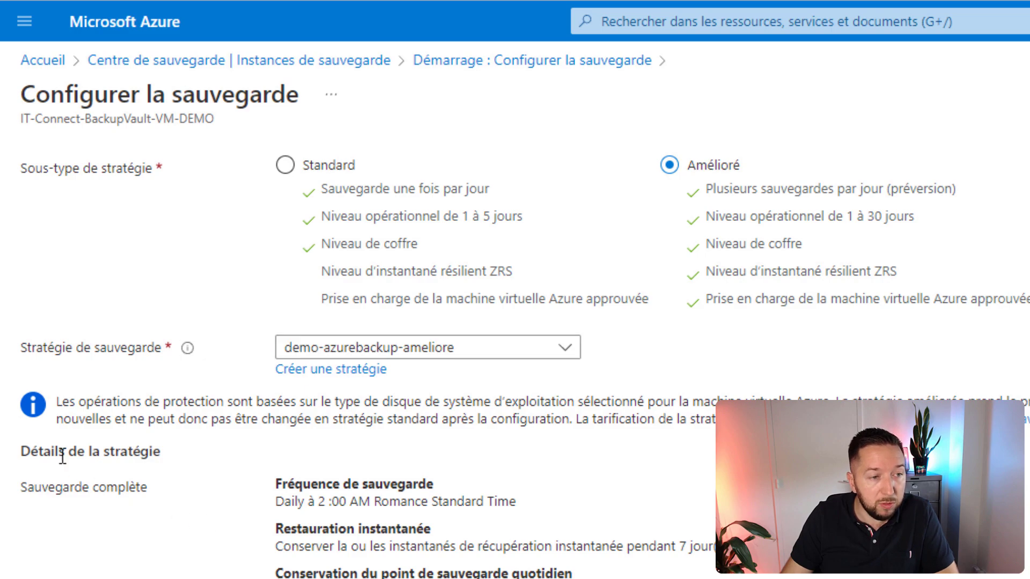
drag(53, 453, 388, 503)
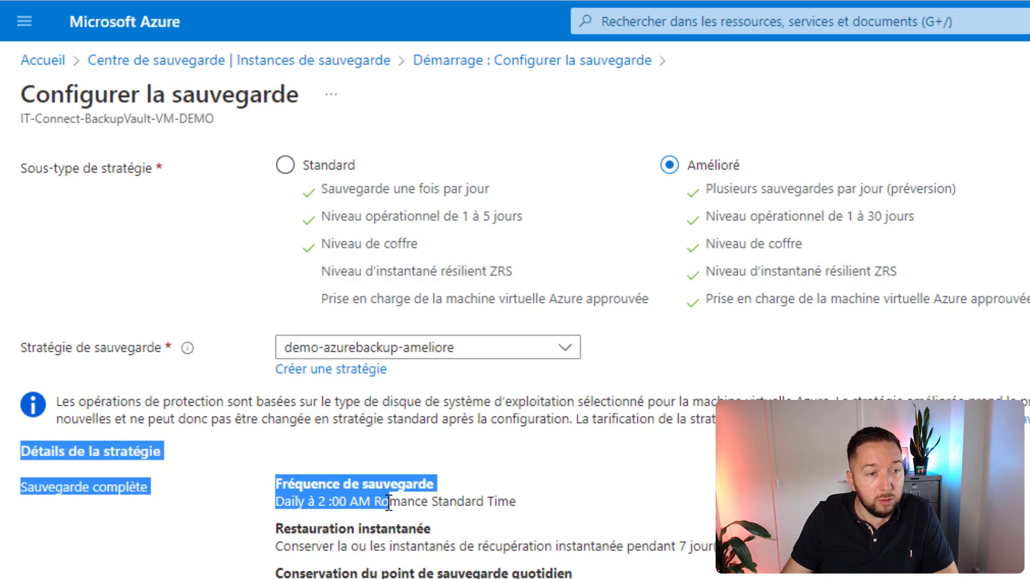
click(443, 451)
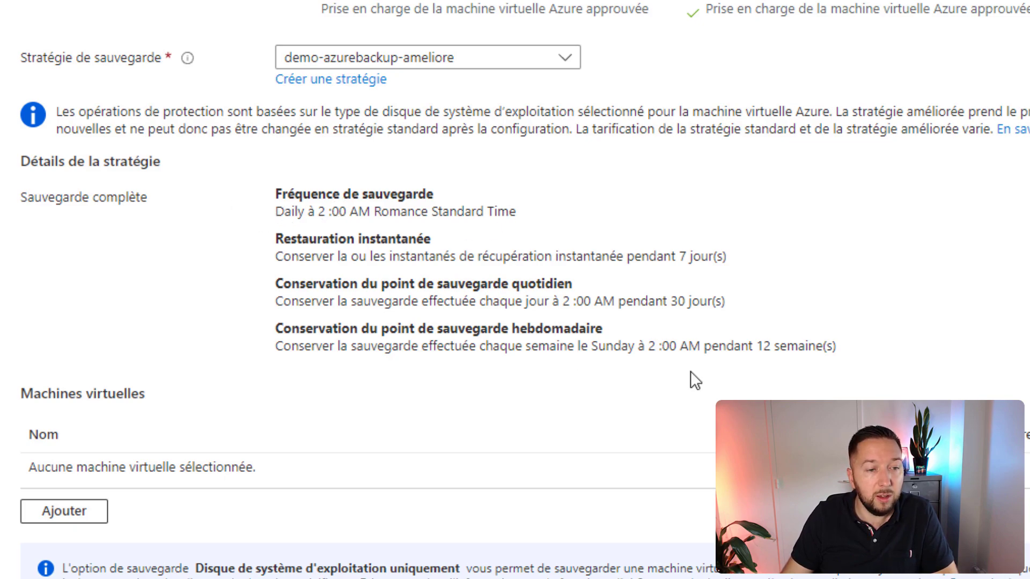
scroll(269, 205, down, 1)
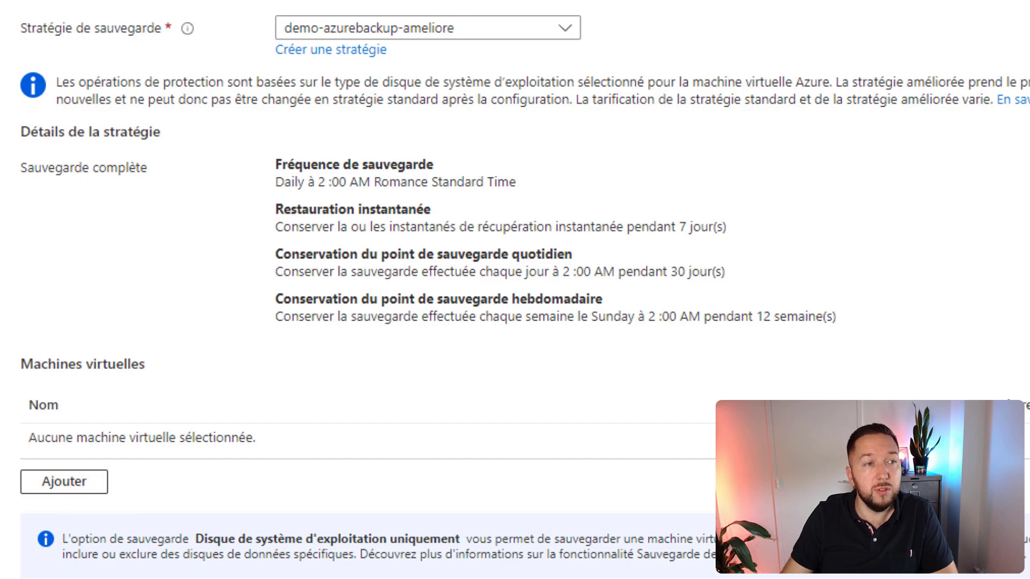
click(93, 485)
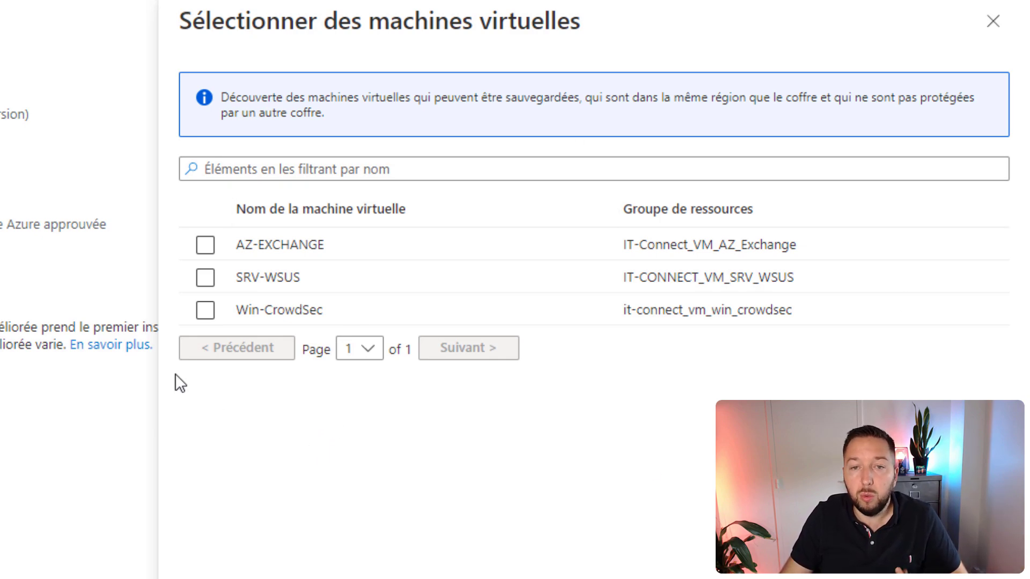
click(207, 247)
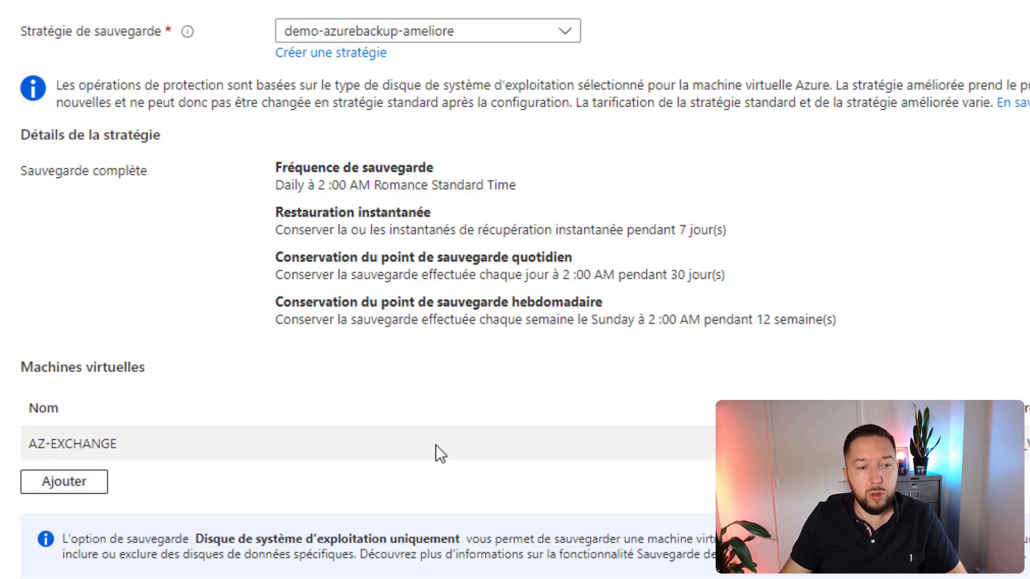
scroll(376, 322, down, 5)
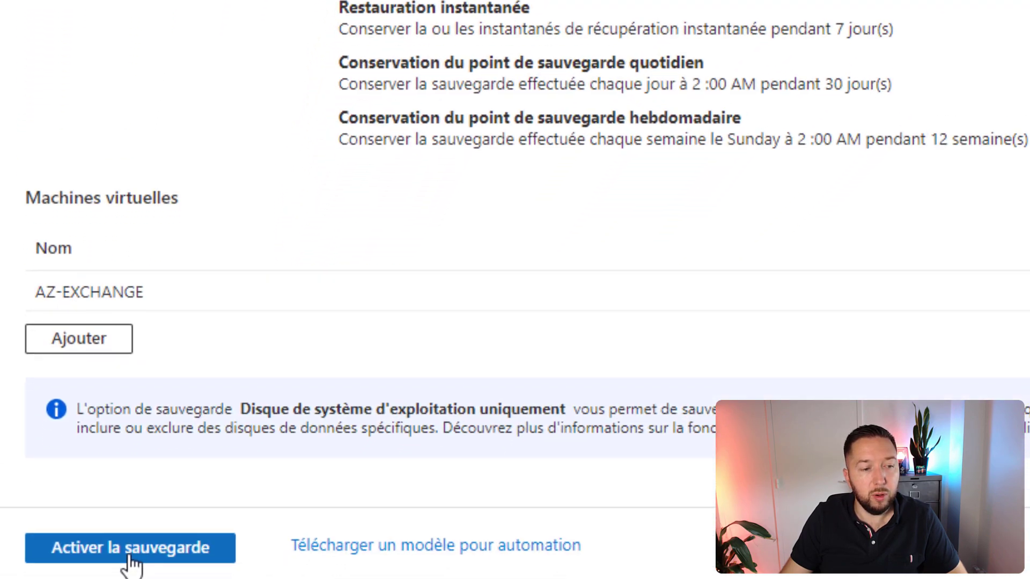
click(127, 557)
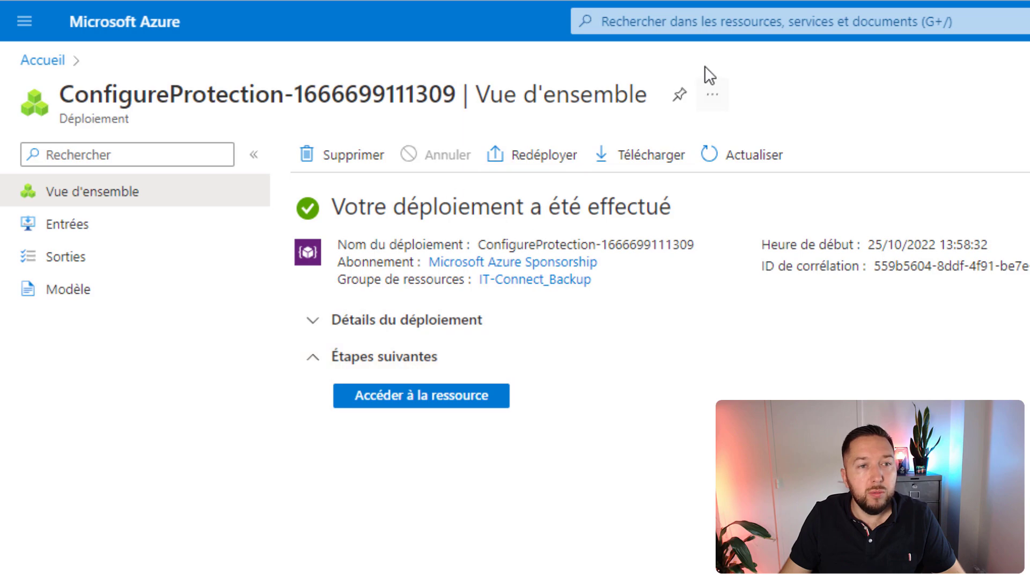
Return to Centre de sauvegarde and view the list of backup instances.
click(702, 22)
click(611, 314)
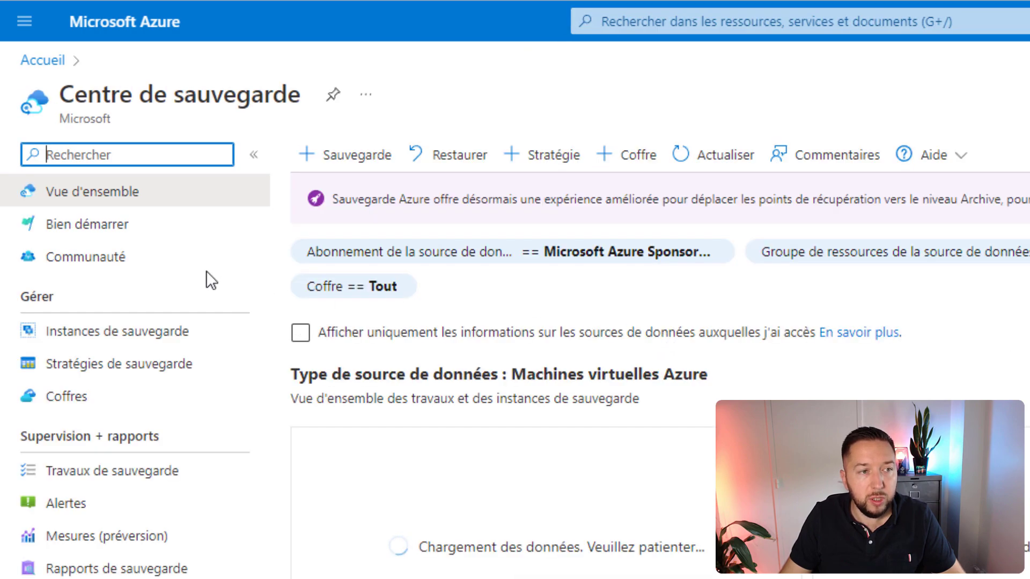
click(382, 333)
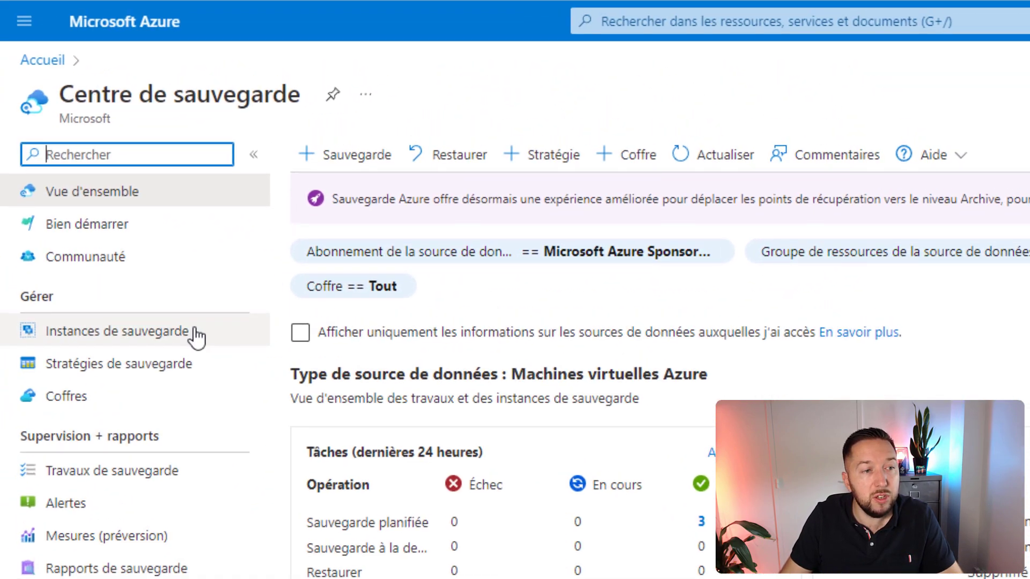
click(64, 334)
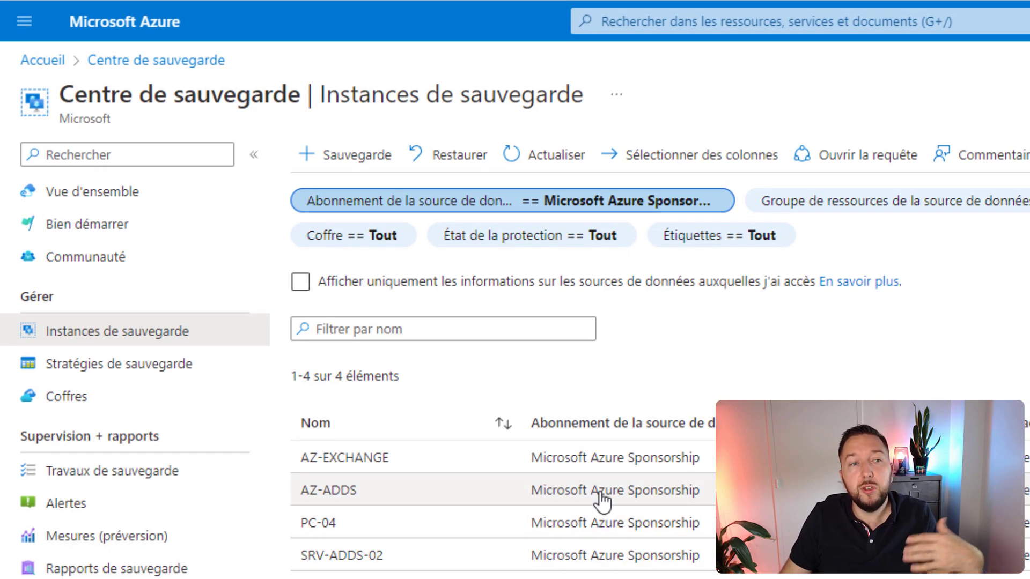
Open the backup jobs and view the details and subtasks of the srv-adds-02 backup job.
click(162, 482)
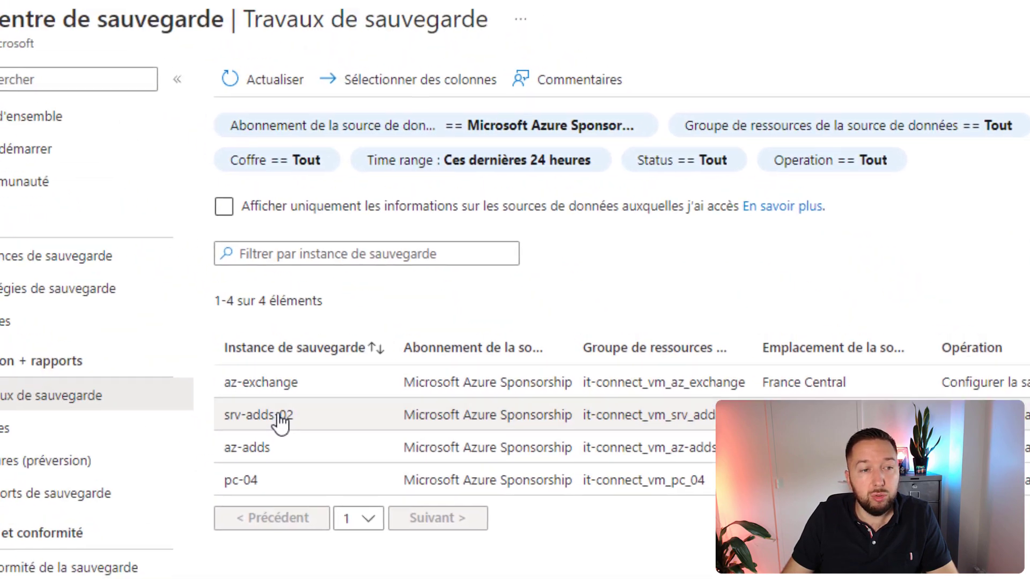
click(79, 215)
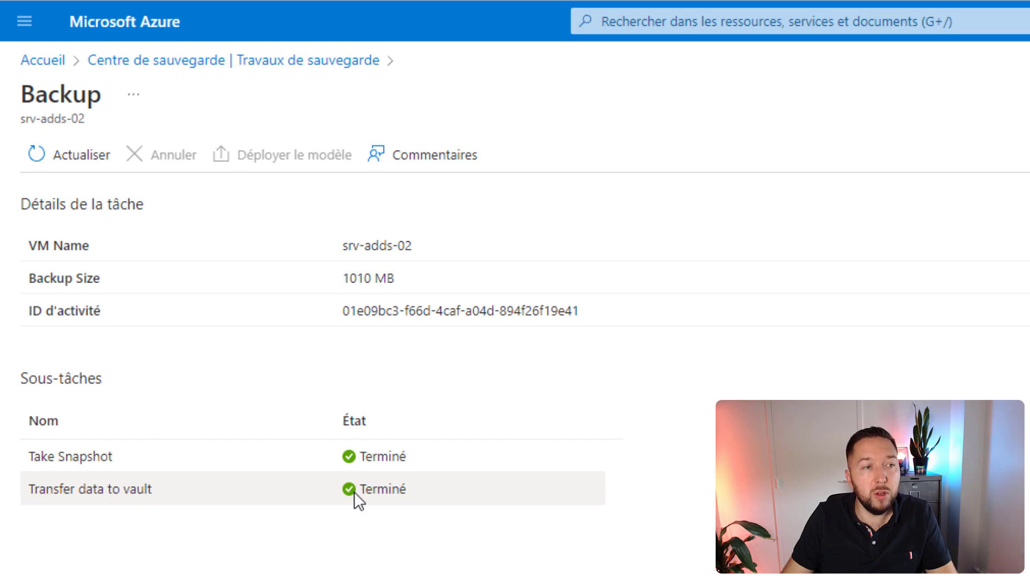
Check the srv-adds-02 job's backup size and open the SRV-ADDS-02 machine from Machines virtuelles.
drag(327, 274, 429, 278)
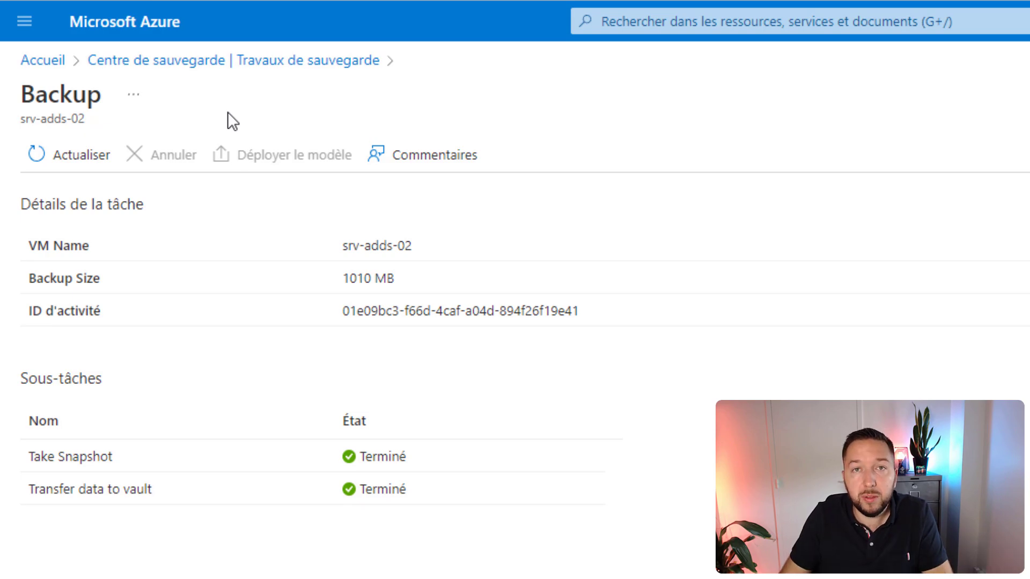
click(803, 22)
click(718, 355)
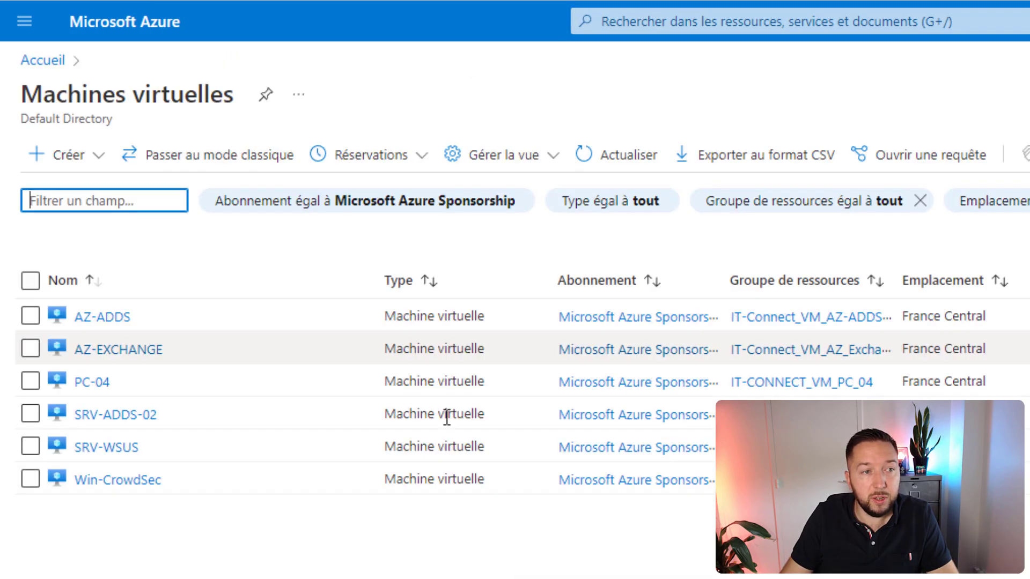
click(143, 422)
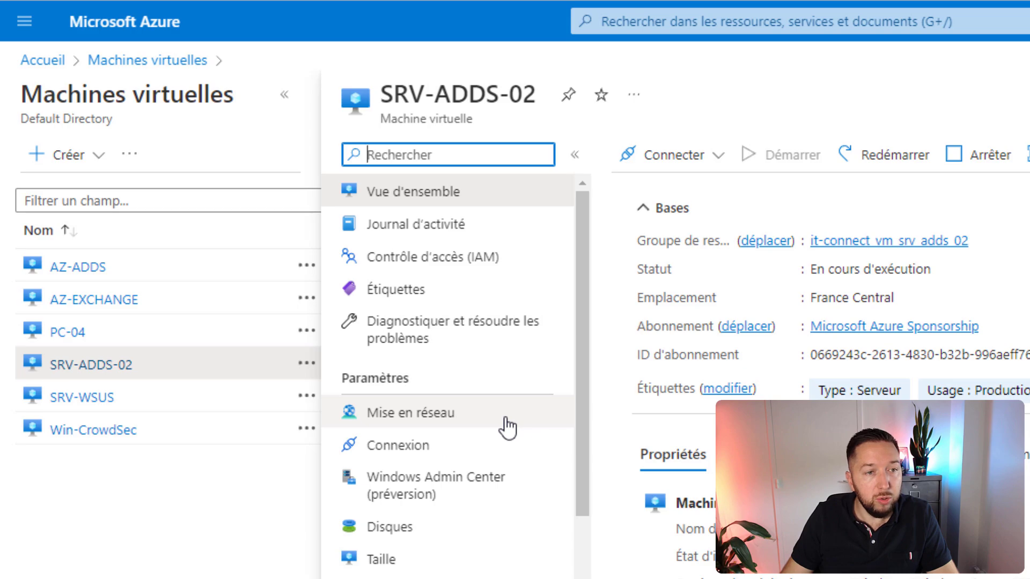
Open the Sauvegarde page of SRV-ADDS-02 and examine its backup policy and list of recovery points.
scroll(506, 427, down, 9)
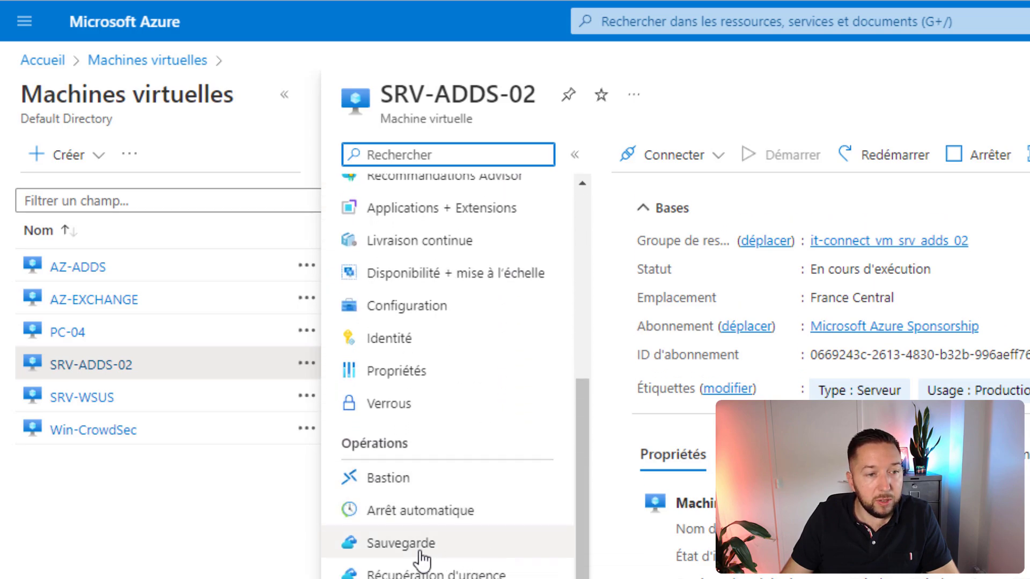
click(390, 558)
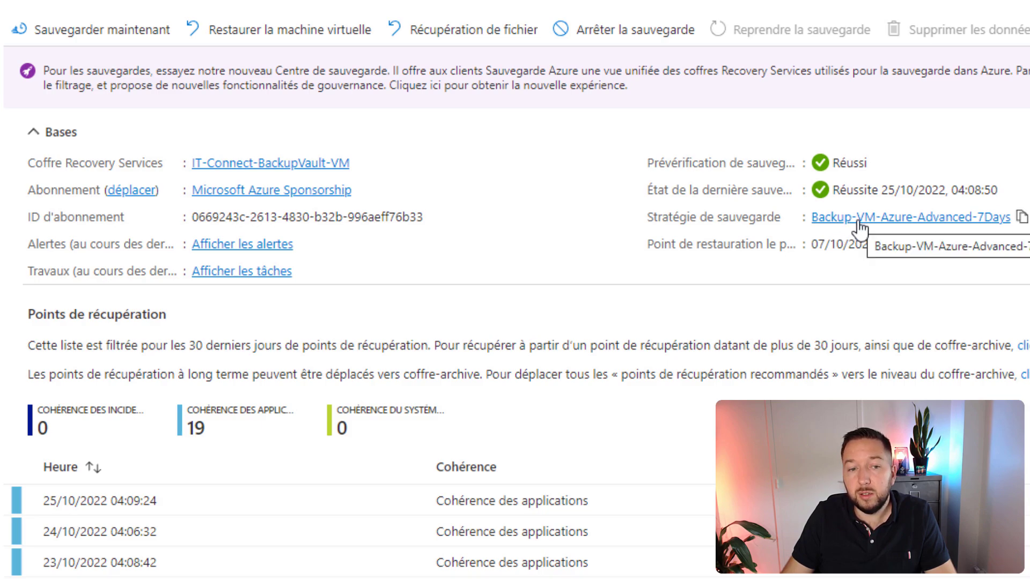
scroll(563, 257, down, 4)
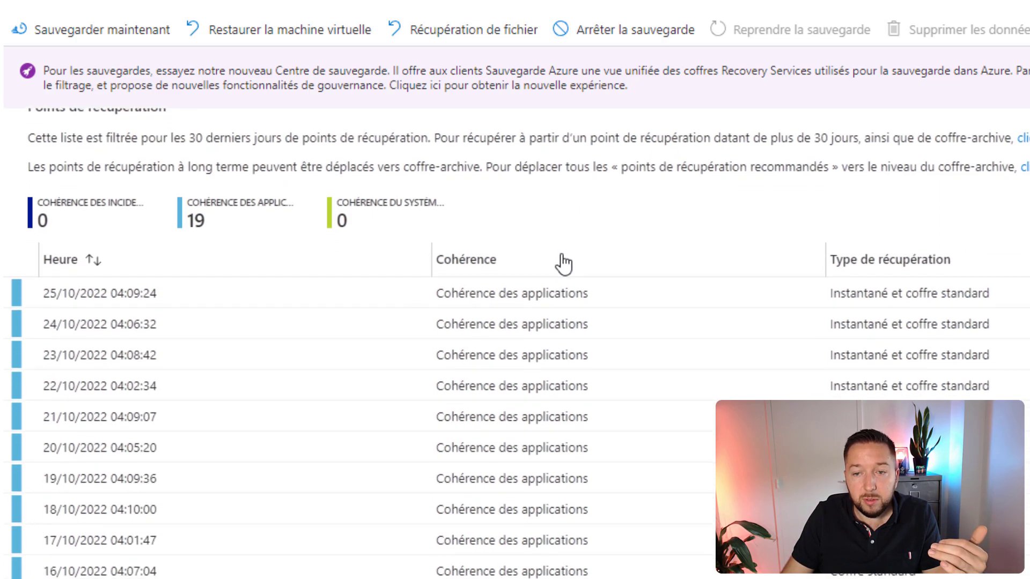
scroll(329, 335, down, 1)
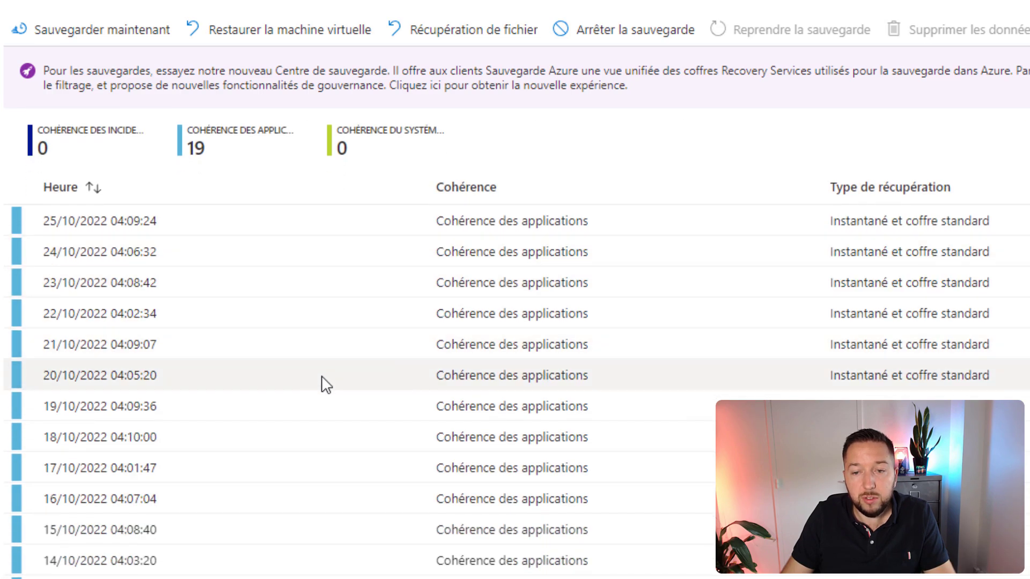